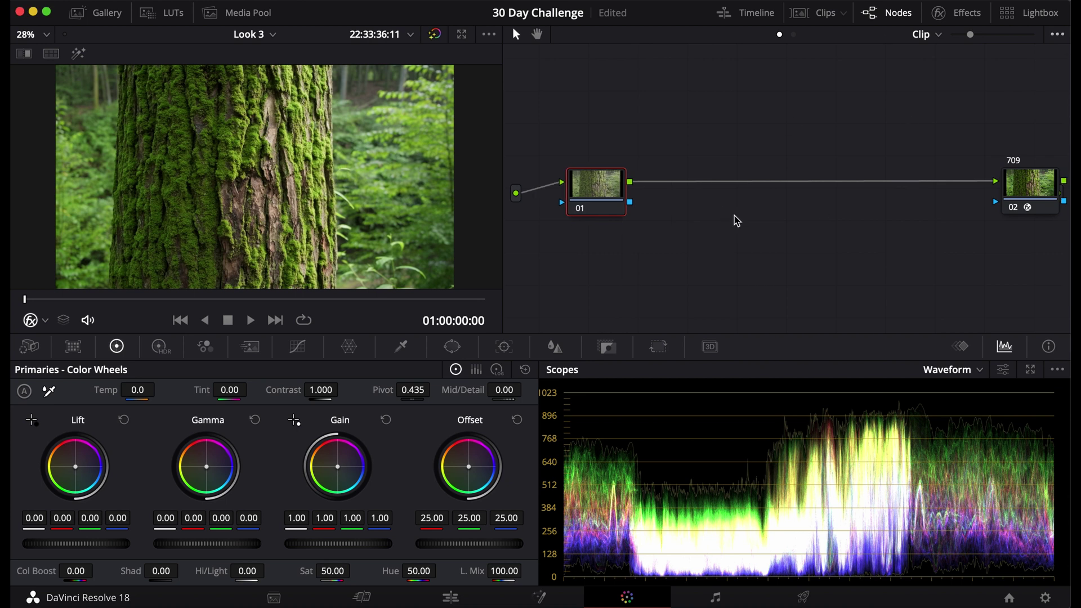
# Add four serial nodes, 02 through 05, after node 01 with Alt+S
pyautogui.hotkey('alt', 's')
pyautogui.hotkey('alt', 's')
pyautogui.hotkey('alt', 's')
pyautogui.hotkey('alt', 's')
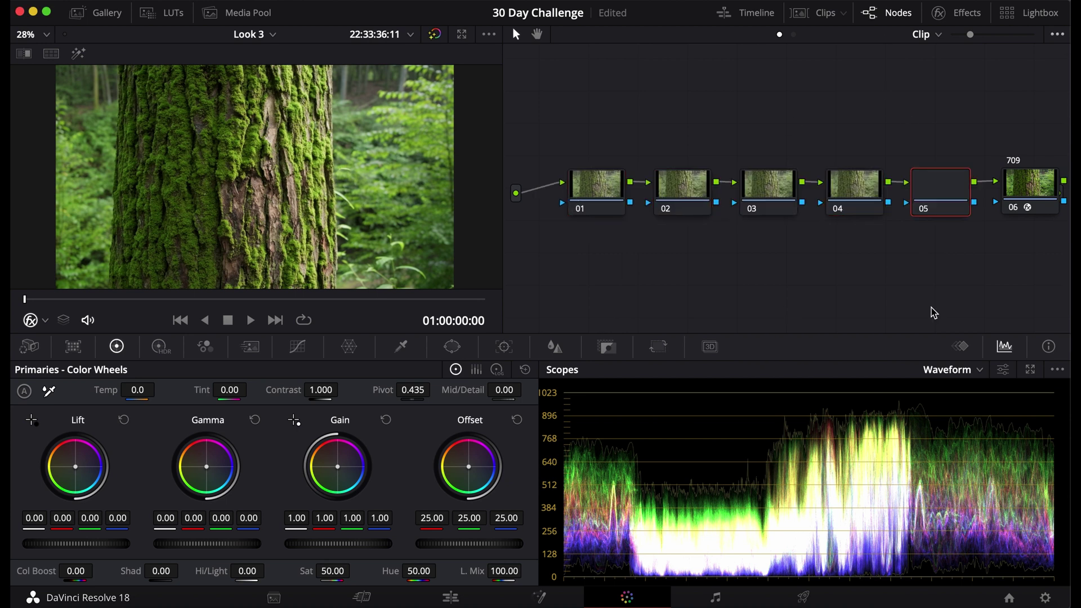
# Apply Gaussian Blur to node 01 with linked horizontal and vertical strength of 0.550
pyautogui.click(964, 10)
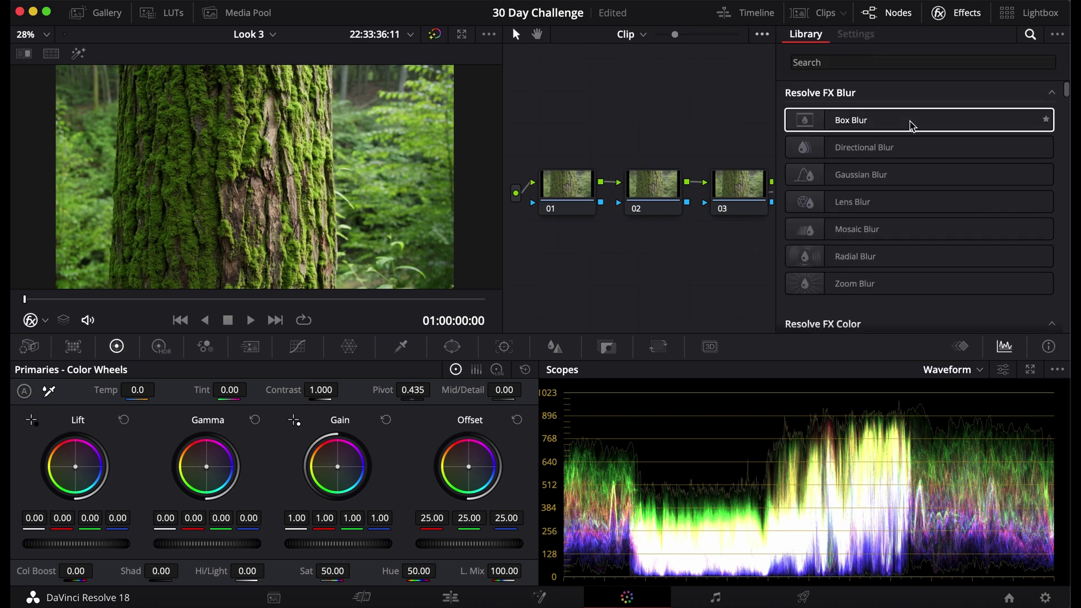
pyautogui.moveTo(861, 175); pyautogui.dragTo(583, 187)
pyautogui.click(565, 185)
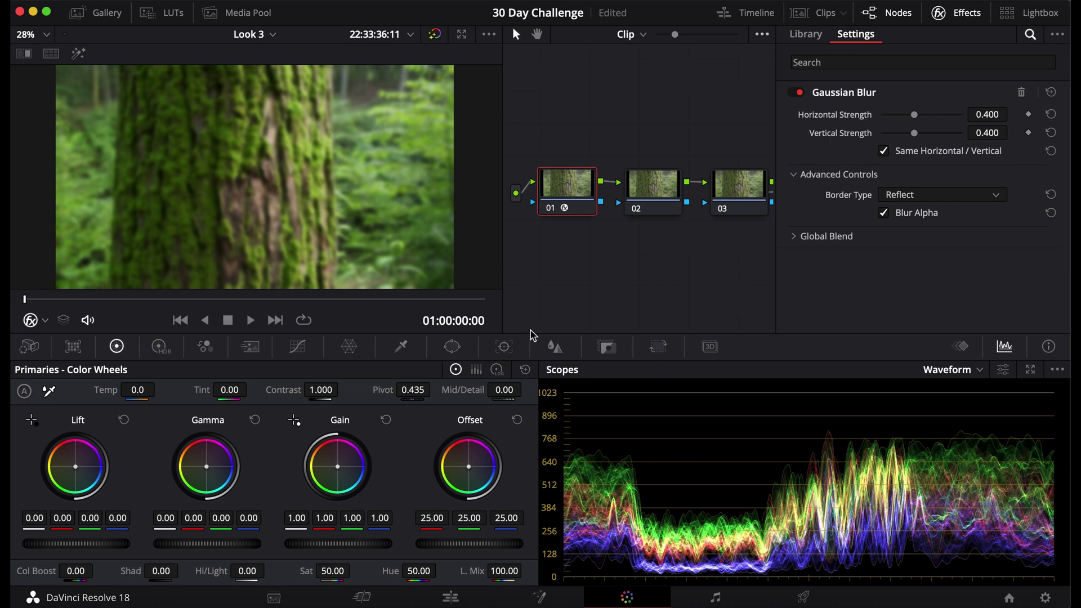
pyautogui.click(554, 347)
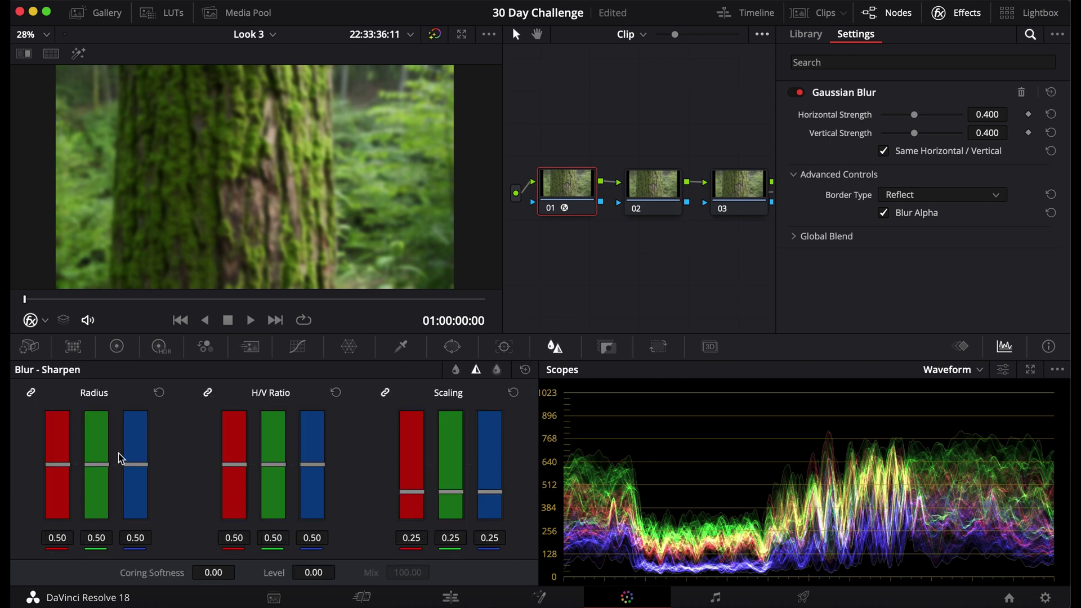
pyautogui.moveTo(915, 118)
pyautogui.mouseDown()
pyautogui.moveTo(910, 145)
pyautogui.moveTo(932, 136)
pyautogui.moveTo(905, 113)
pyautogui.mouseUp()
pyautogui.click(883, 151)
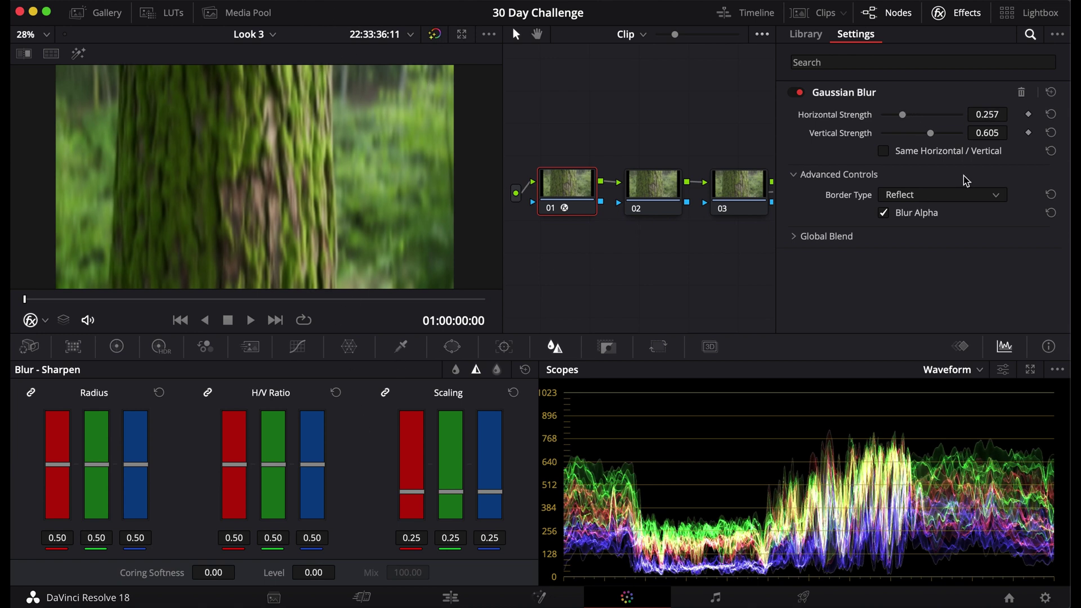
pyautogui.moveTo(930, 135); pyautogui.dragTo(902, 133)
pyautogui.moveTo(903, 115); pyautogui.dragTo(925, 116)
pyautogui.click(883, 151)
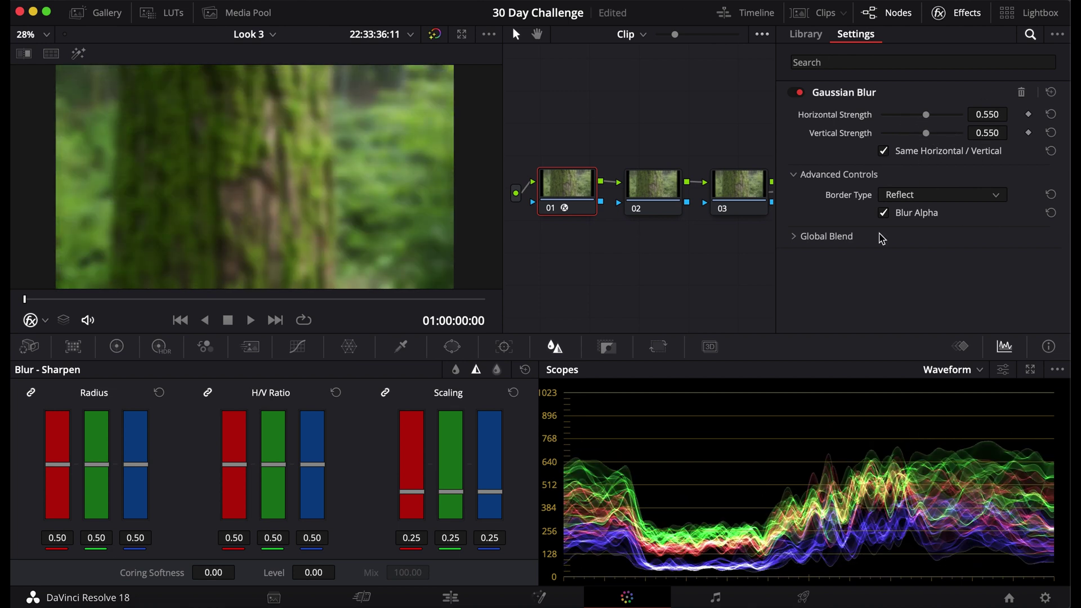
# Set the Gaussian Blur border type to Replicate, after trying Wrap-Around and Black, and close Effects
pyautogui.click(948, 196)
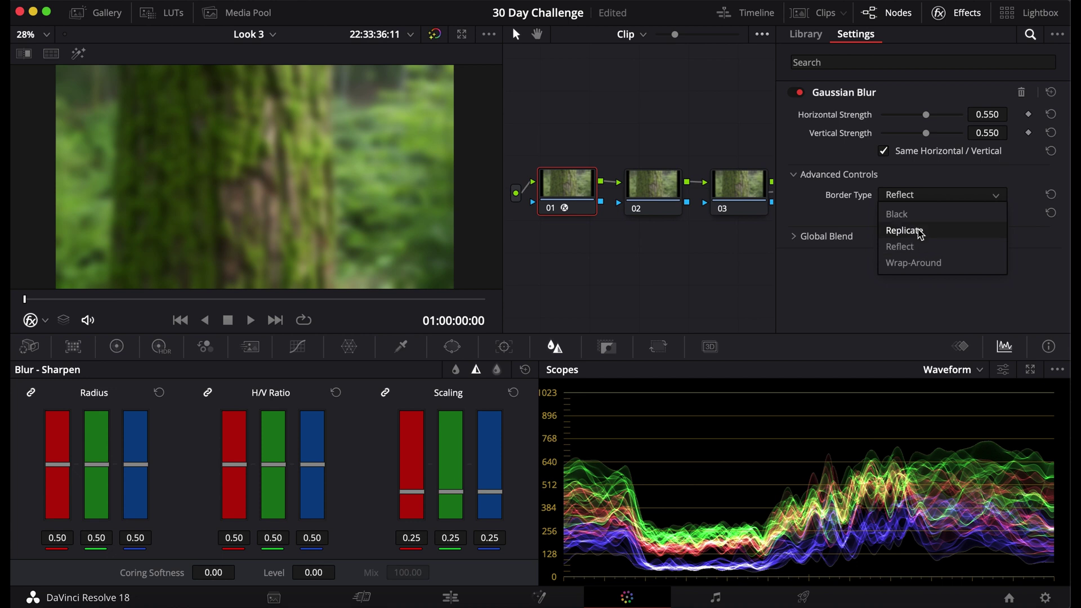
pyautogui.click(917, 263)
pyautogui.click(923, 193)
pyautogui.click(913, 215)
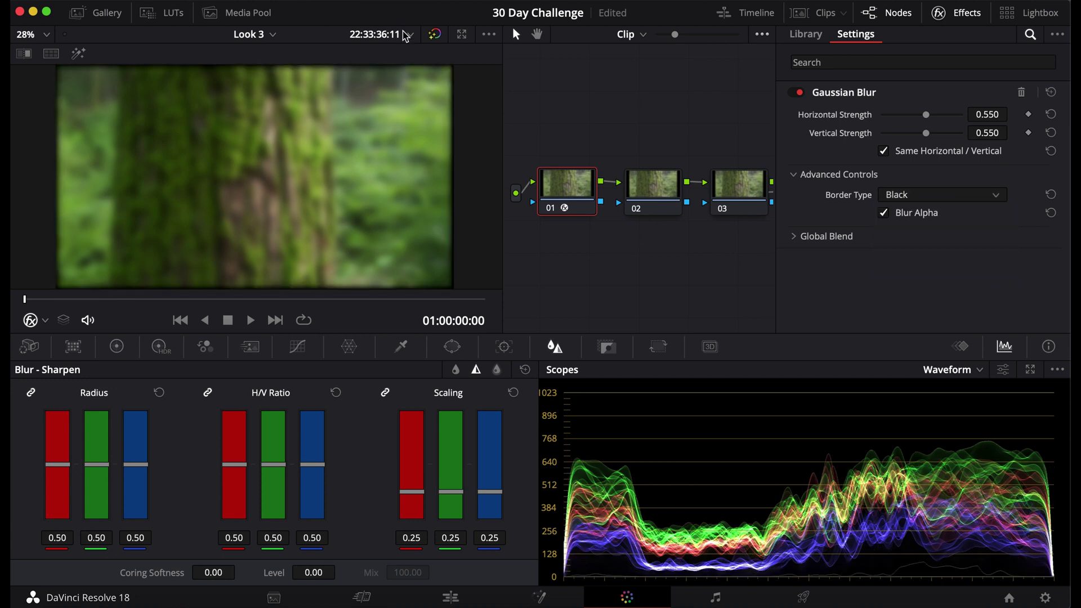
pyautogui.click(943, 196)
pyautogui.click(906, 229)
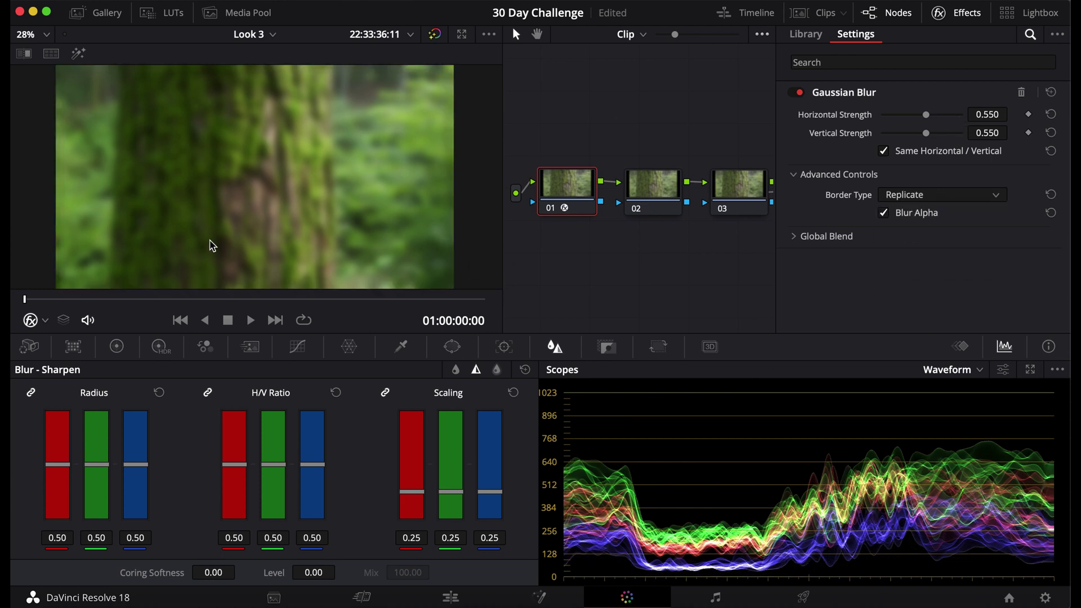
pyautogui.click(952, 13)
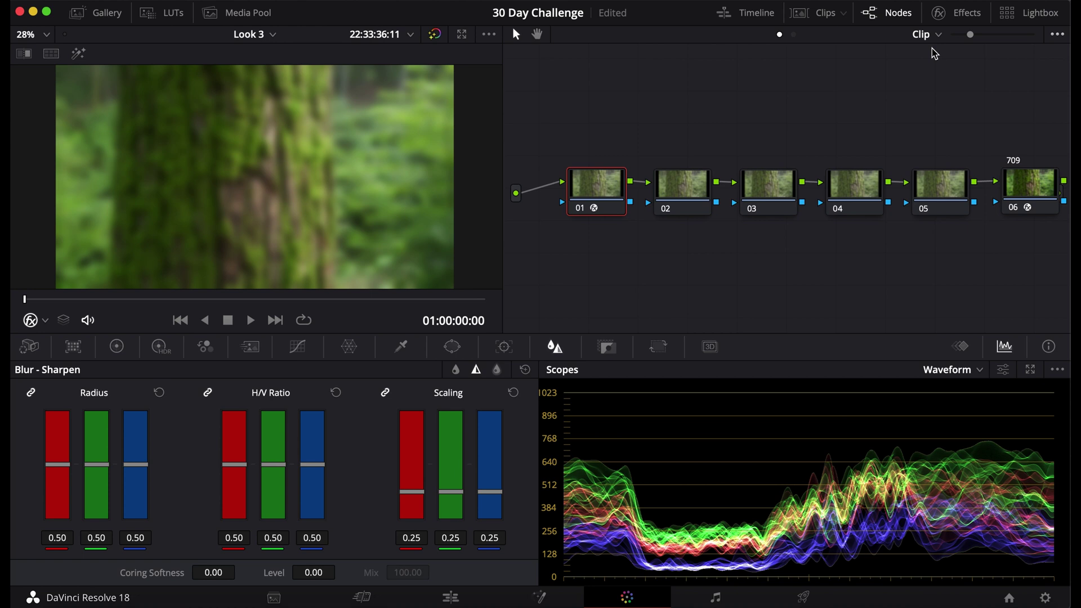
# Undo a trial blur radius change and apply the Watercolor effect to node 02
pyautogui.moveTo(136, 465); pyautogui.dragTo(138, 436)
pyautogui.press('super+z')
pyautogui.click(685, 184)
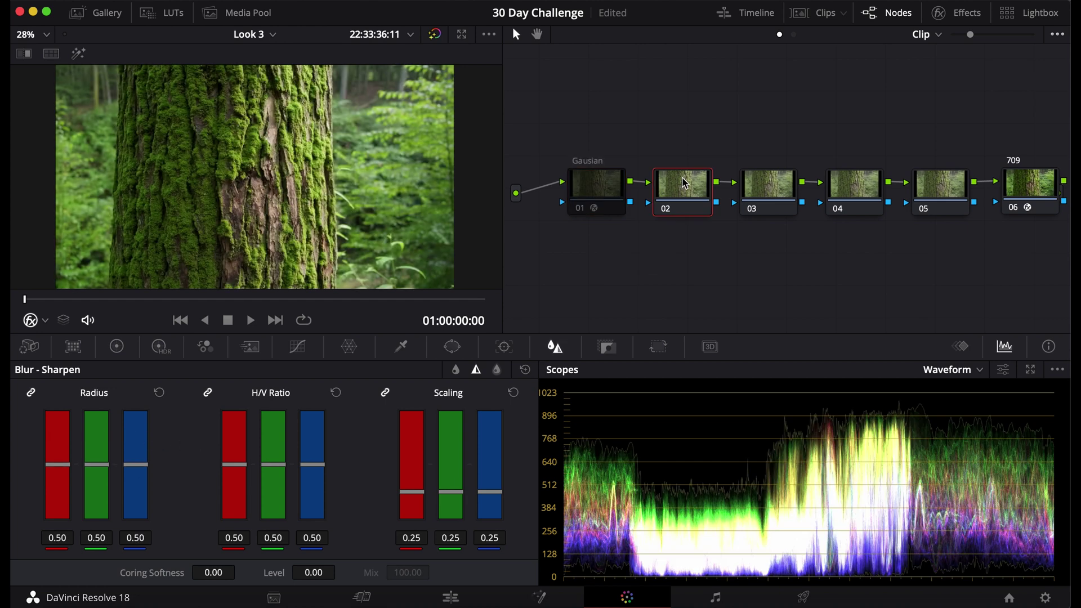
pyautogui.click(974, 12)
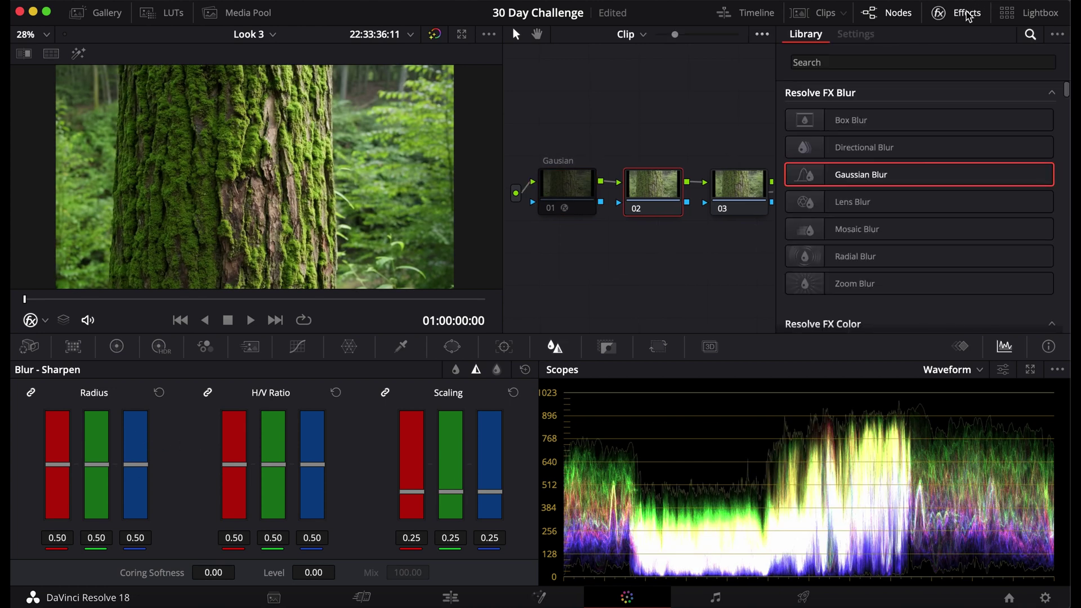
pyautogui.click(871, 58)
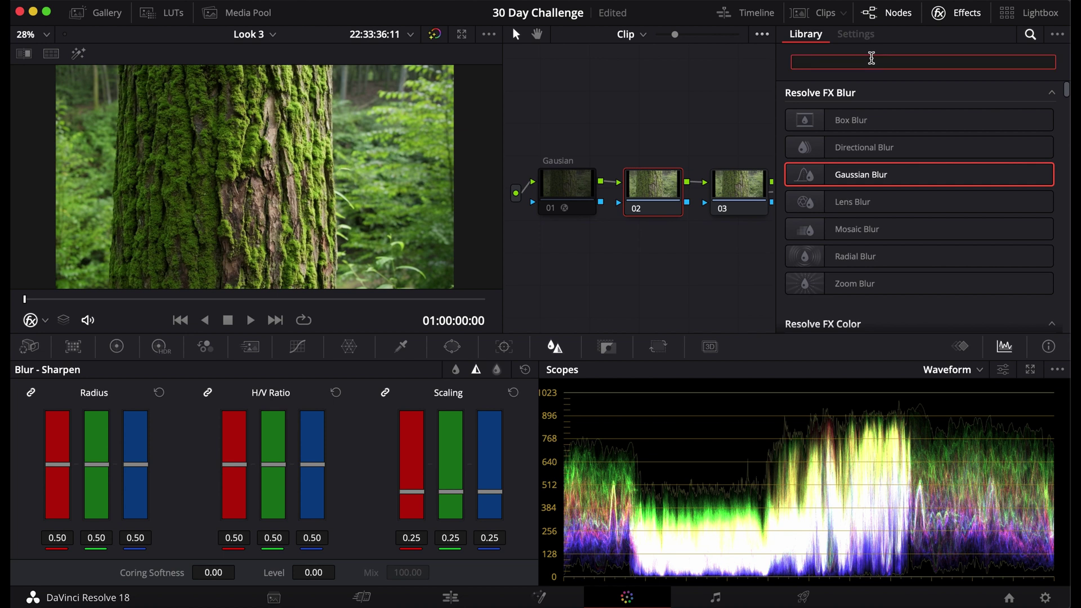
pyautogui.write('watercolo')
pyautogui.moveTo(856, 120); pyautogui.dragTo(653, 189)
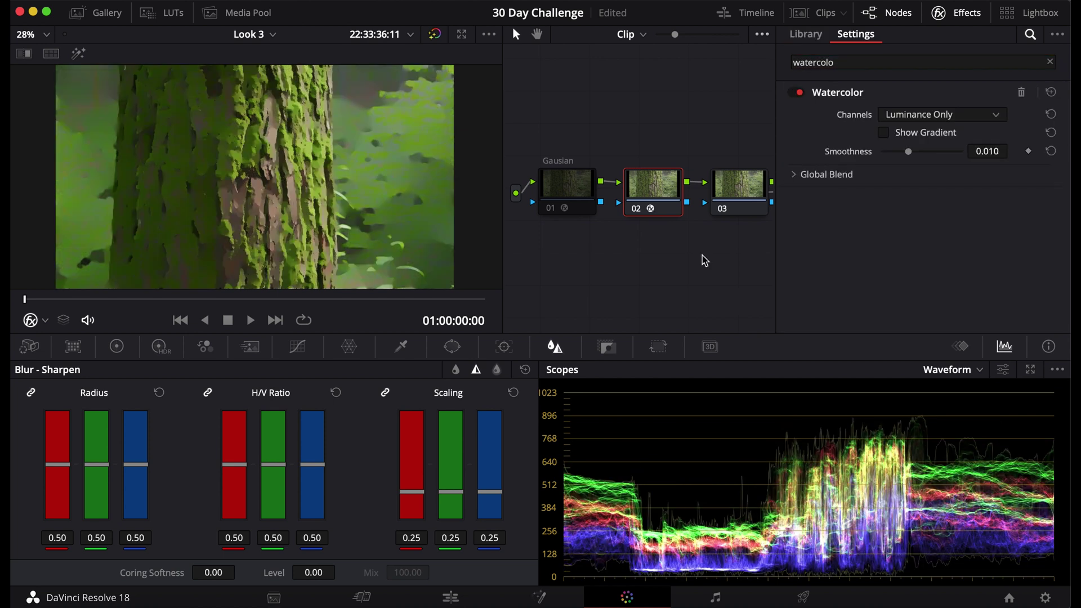
pyautogui.click(554, 190)
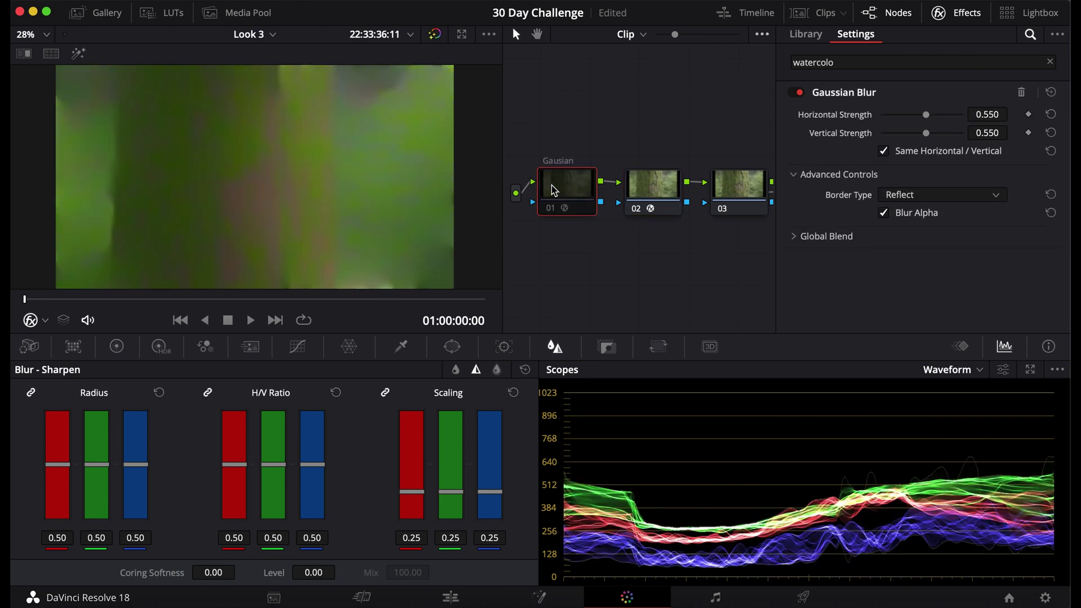
pyautogui.click(657, 189)
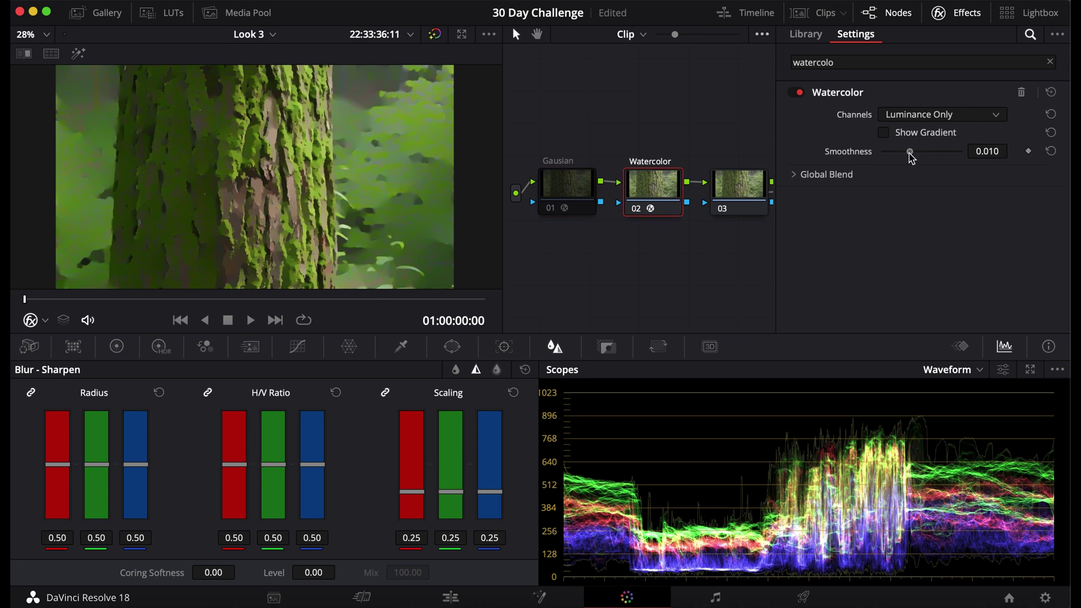
# Reduce node 02's Watercolor smoothness from 0.004 to 0.002, then enter 0.001
pyautogui.moveTo(909, 155); pyautogui.dragTo(894, 155)
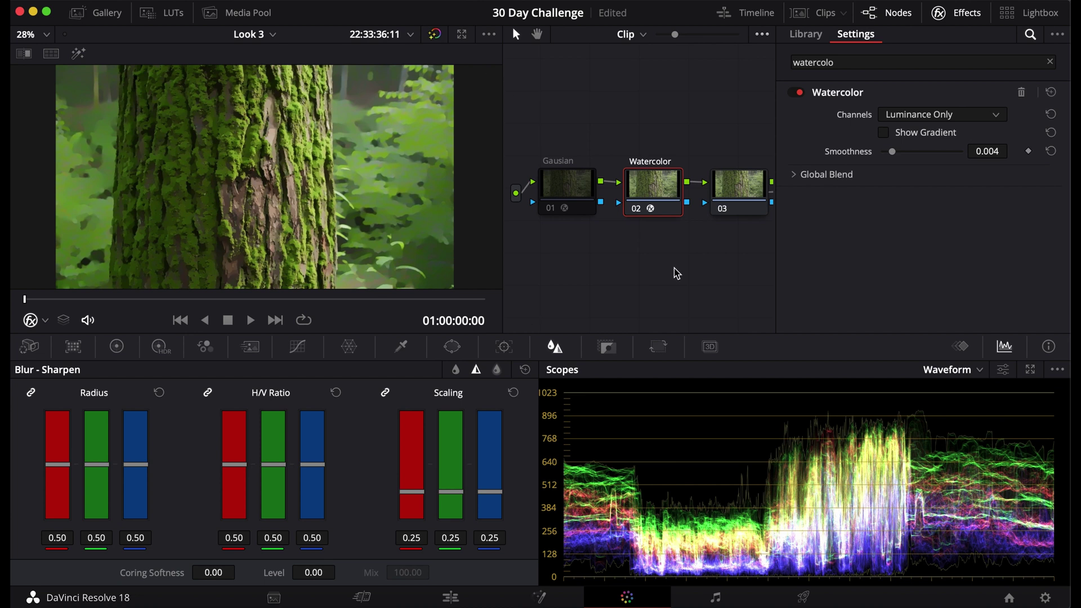
pyautogui.moveTo(892, 150); pyautogui.dragTo(887, 151)
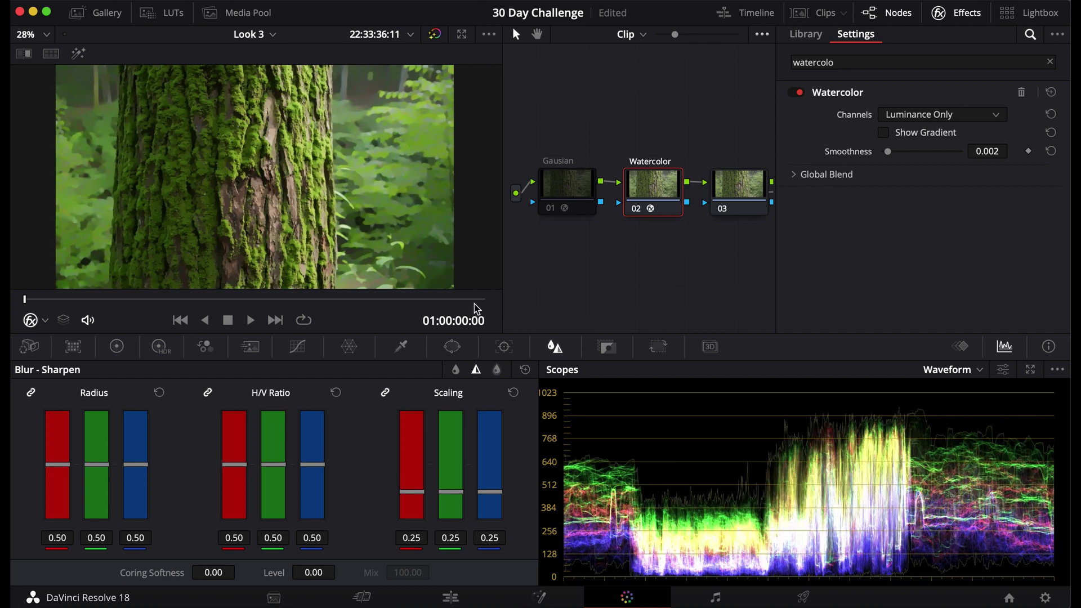
pyautogui.click(985, 151)
pyautogui.write('0.001')
pyautogui.press('Return')
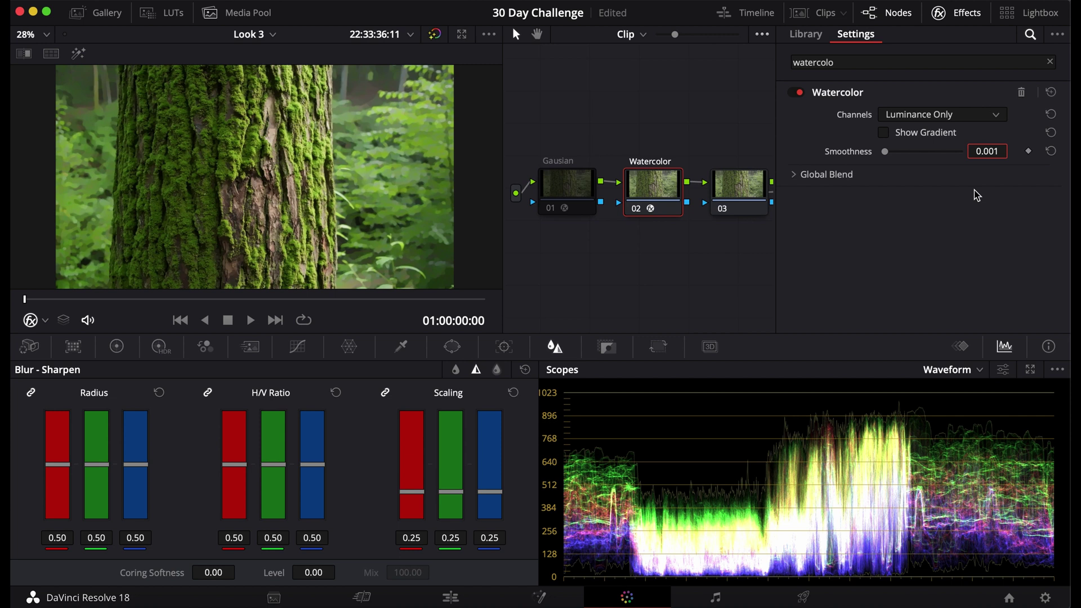
pyautogui.click(638, 245)
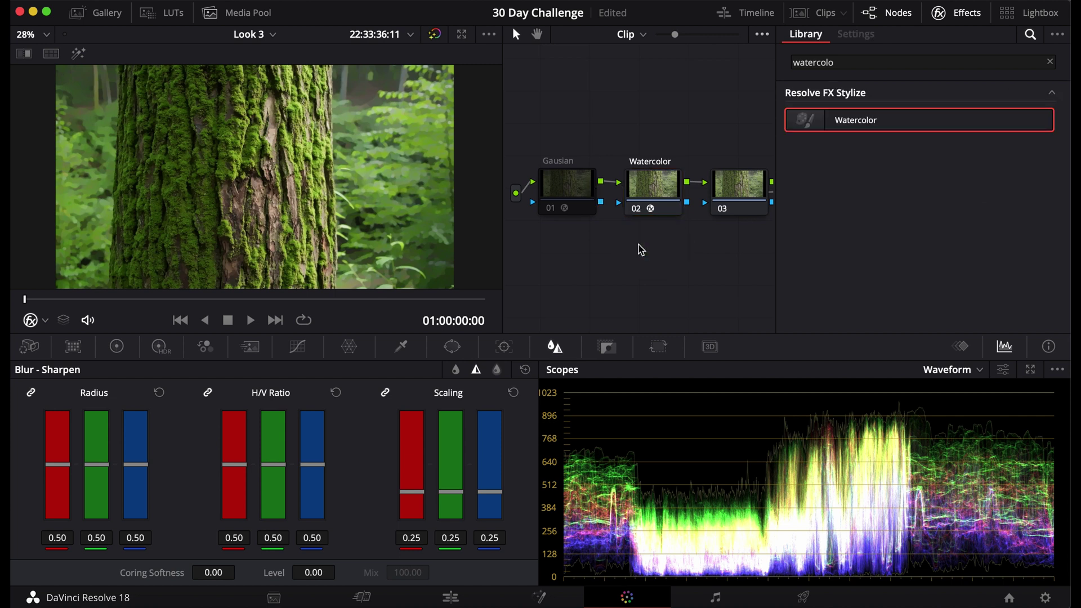
pyautogui.click(647, 182)
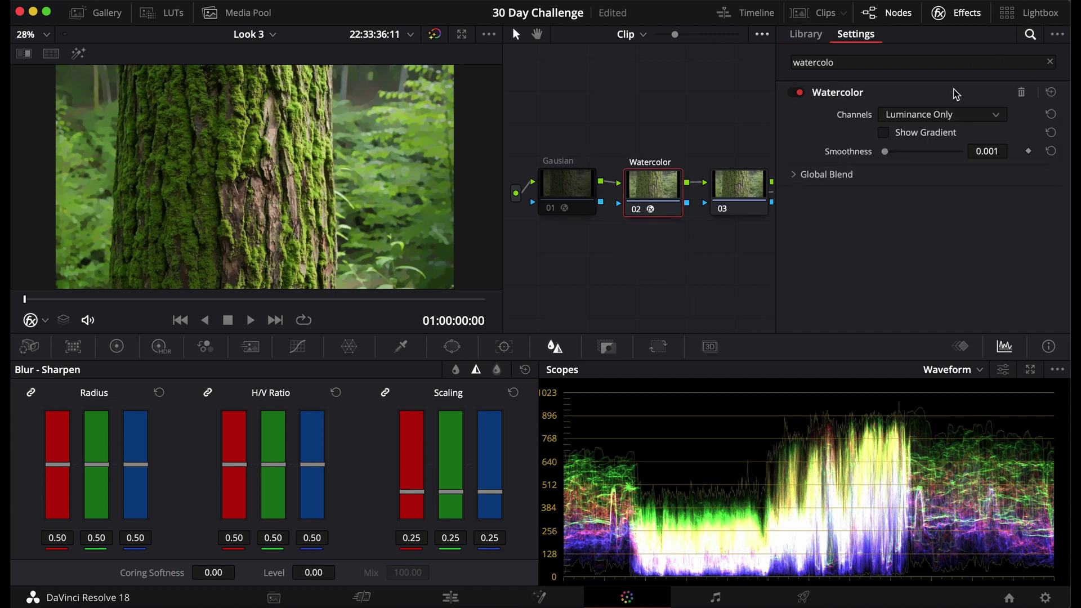
# Switch Watercolor to RGB channels at smoothness 0.004, turning Show Gradient back off
pyautogui.click(884, 132)
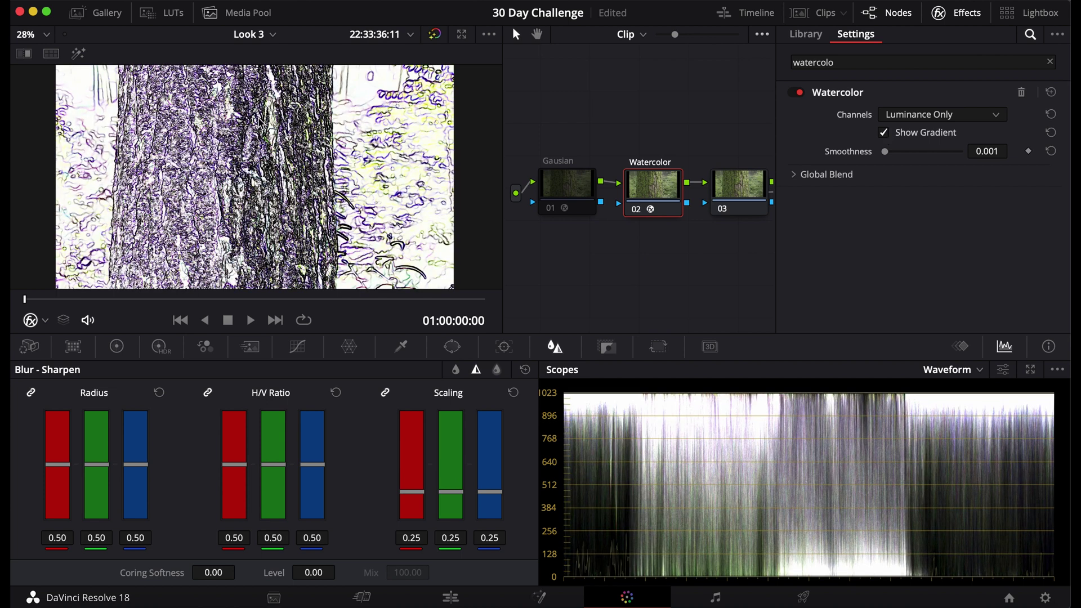
pyautogui.click(912, 152)
pyautogui.moveTo(914, 157); pyautogui.dragTo(892, 151)
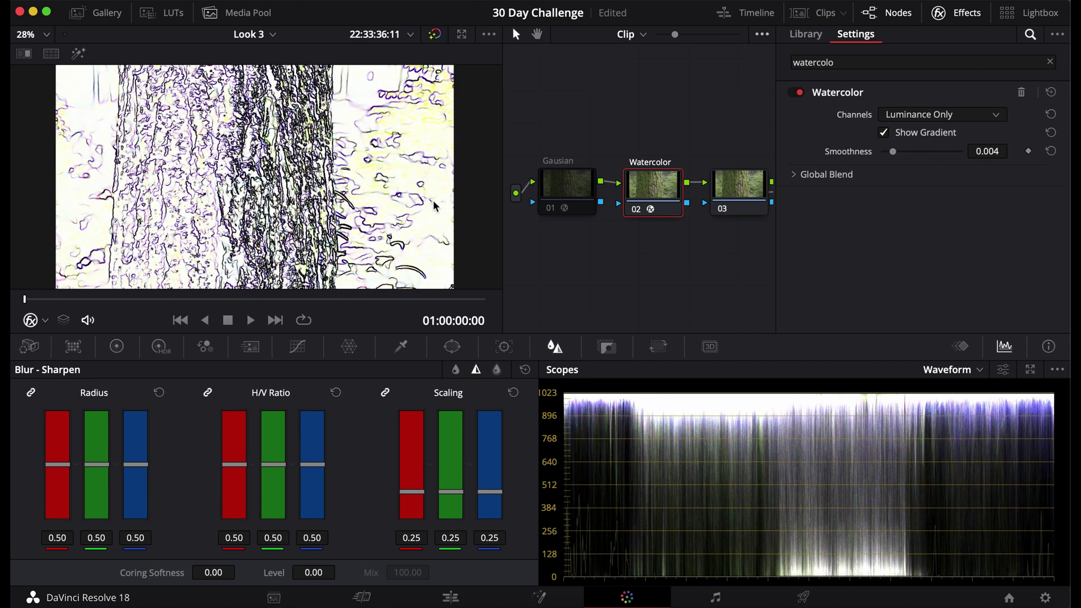
pyautogui.click(950, 119)
pyautogui.click(927, 150)
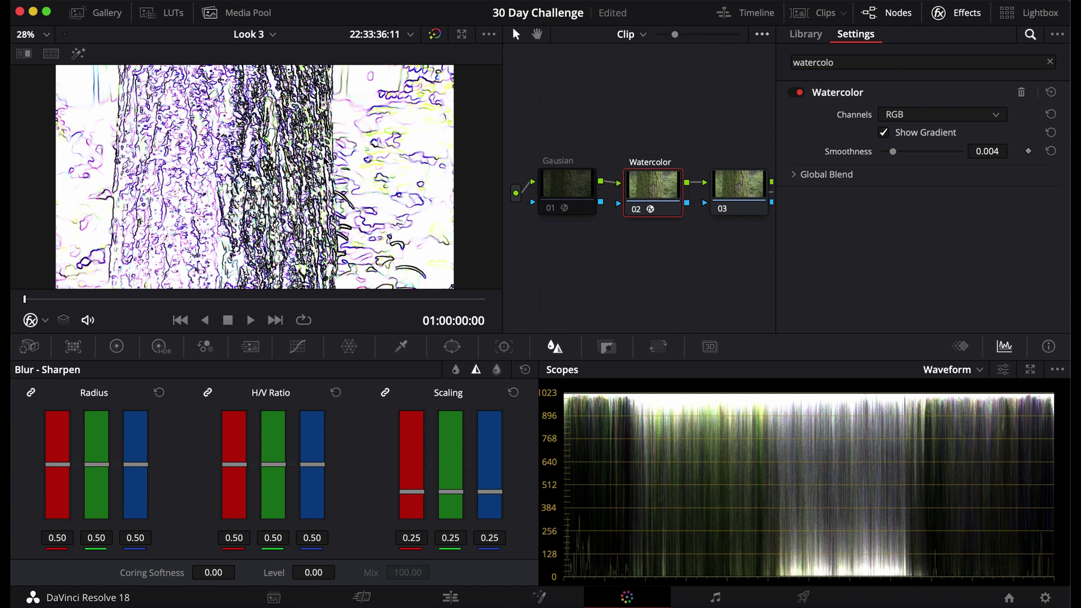
pyautogui.click(883, 132)
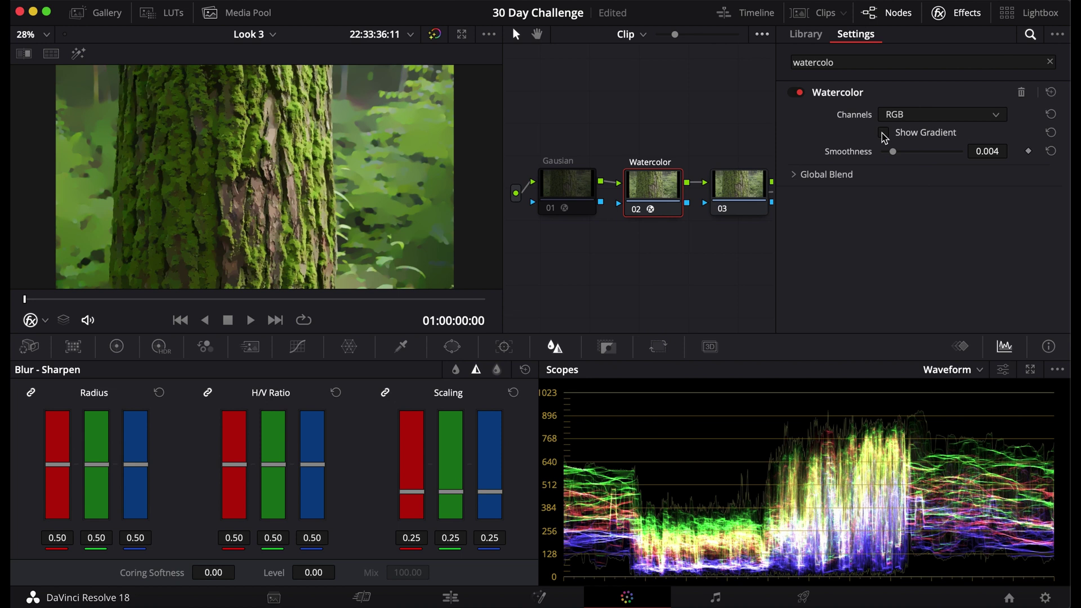
# Enter .002 as the Watercolor smoothness value
pyautogui.click(995, 150)
pyautogui.write('.002')
pyautogui.press('Return')
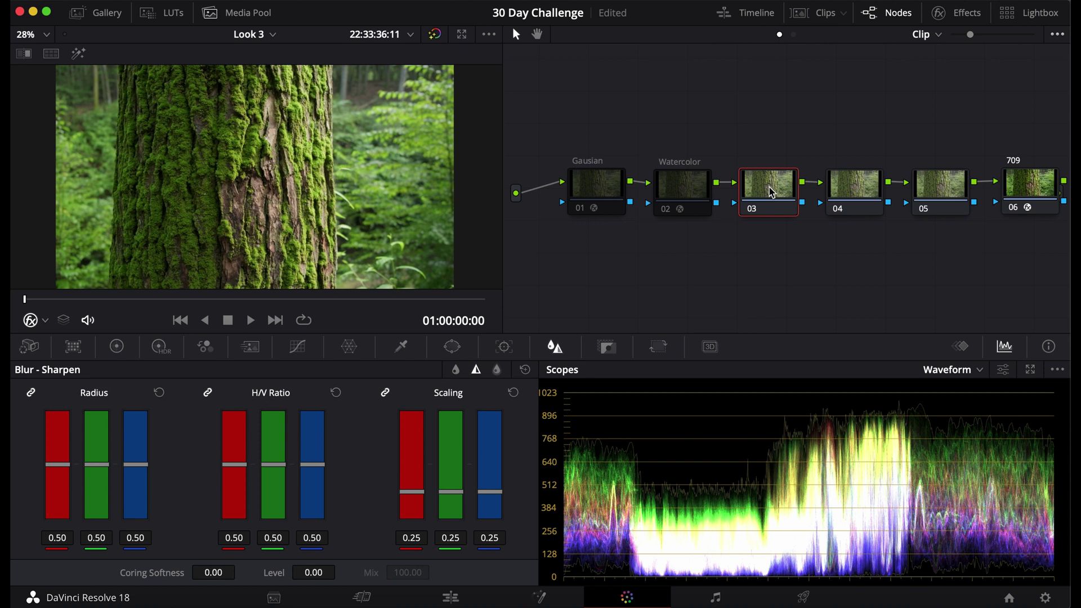
# Apply the Color Palette effect to node 03 and save the project
pyautogui.click(957, 12)
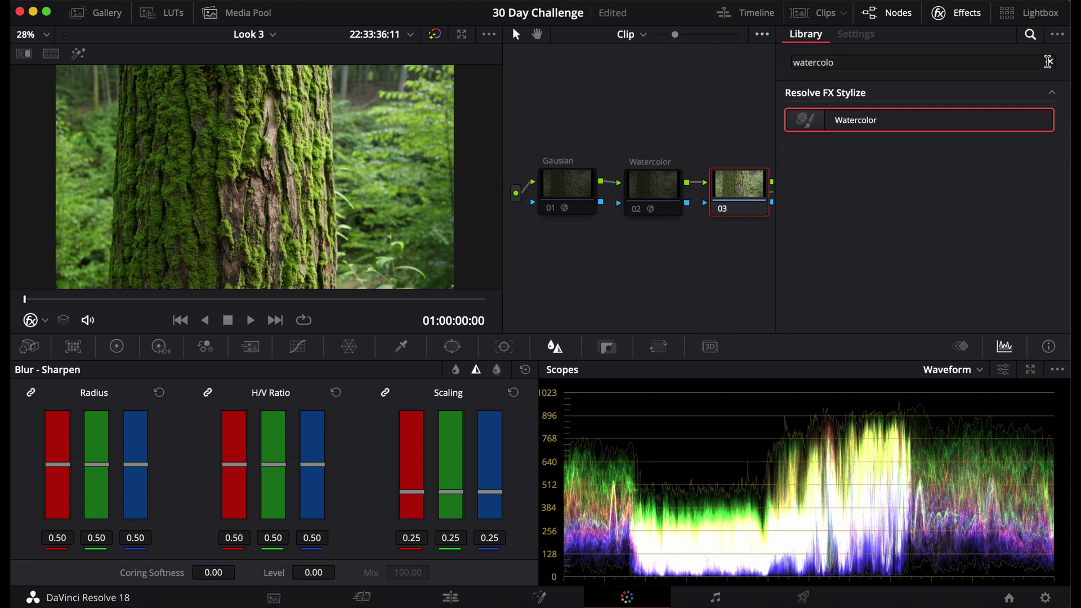
pyautogui.click(1062, 71)
pyautogui.write('color')
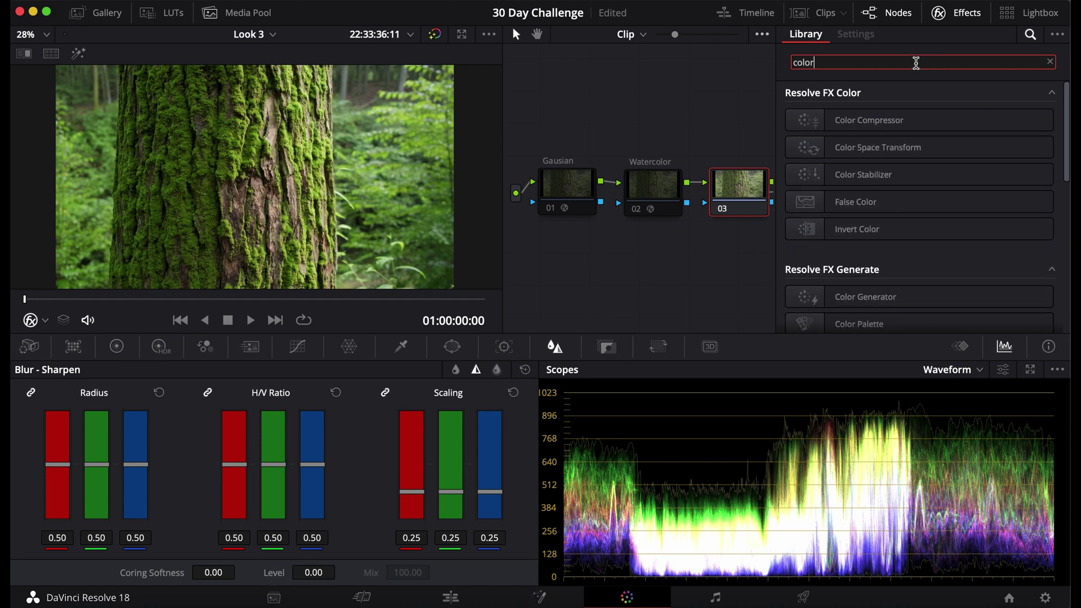
pyautogui.write(' pal')
pyautogui.moveTo(860, 120); pyautogui.dragTo(738, 187)
pyautogui.rightClick(750, 204)
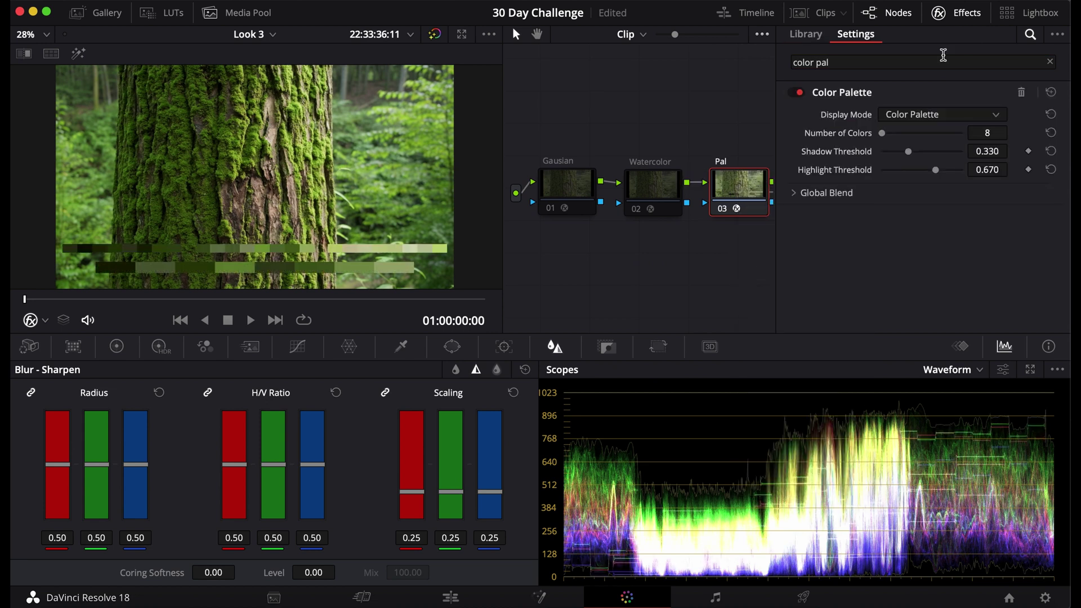
pyautogui.click(964, 13)
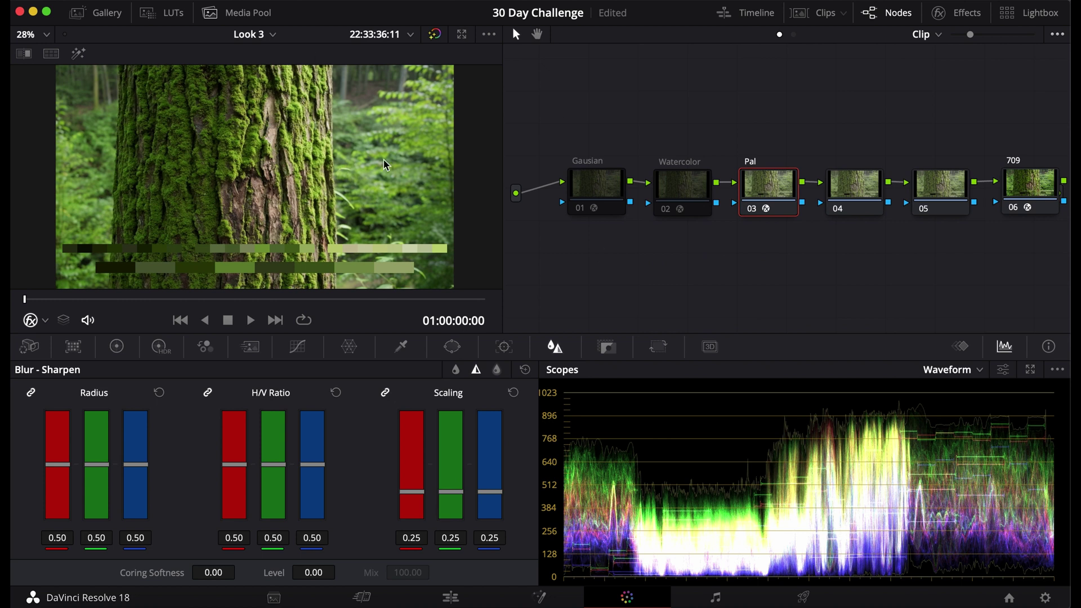
pyautogui.press('super+s')
# Add a trial node before Pal, try warm gain, green lift and gamma tweaks, then reset them
pyautogui.hotkey('shift', 's')
pyautogui.moveTo(764, 252); pyautogui.dragTo(697, 269)
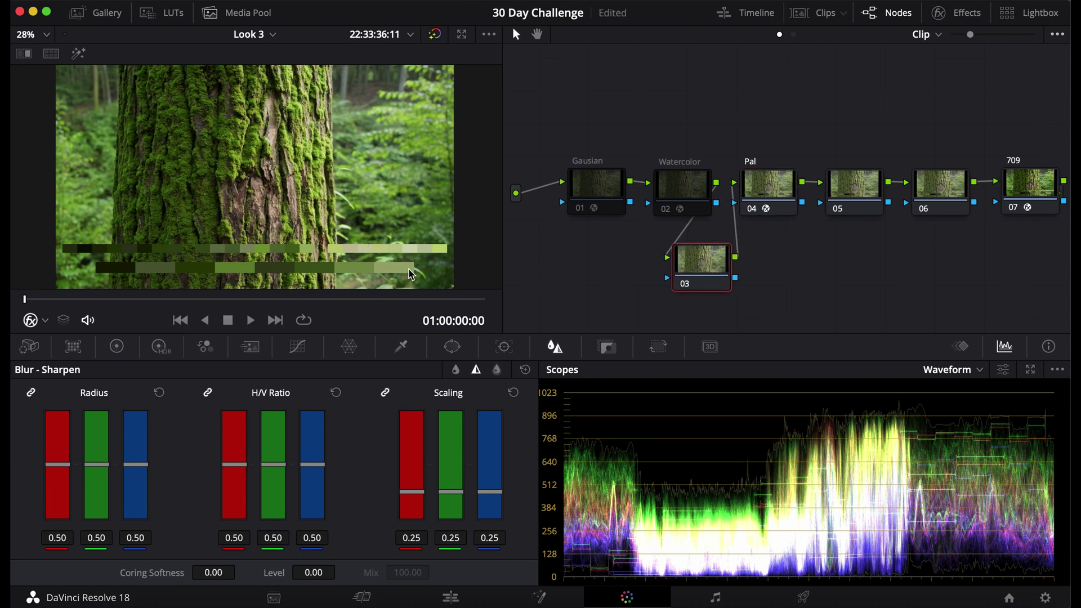
pyautogui.click(117, 346)
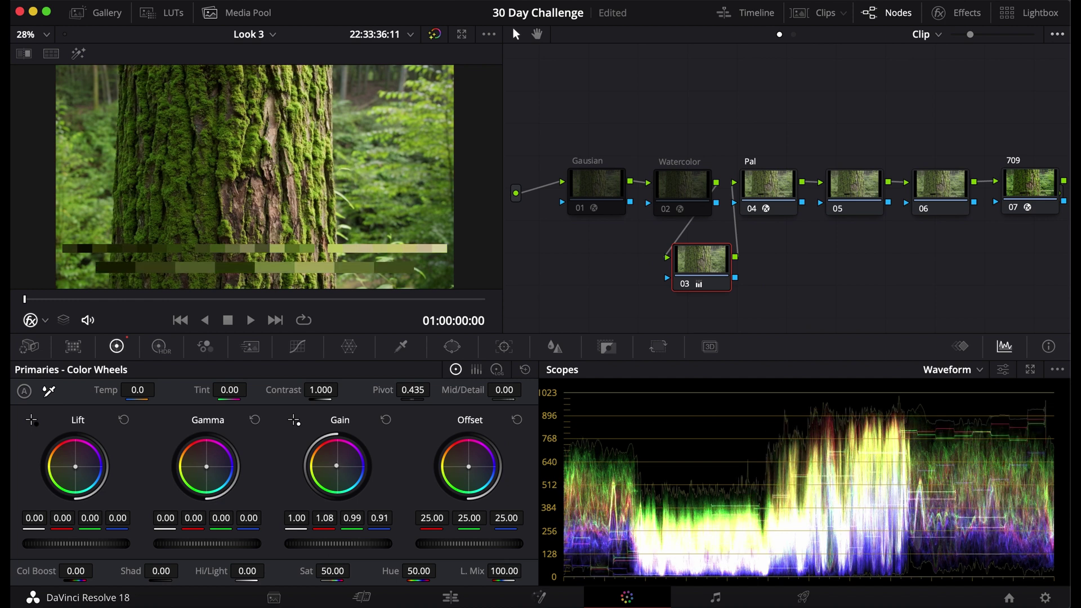
pyautogui.click(395, 250)
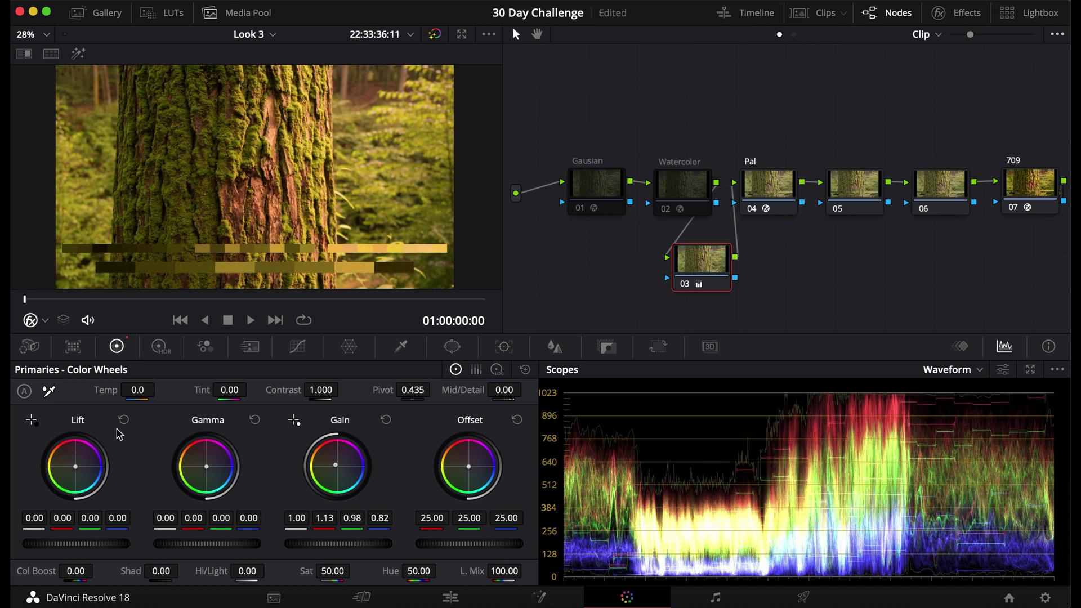
pyautogui.moveTo(76, 467); pyautogui.dragTo(79, 473)
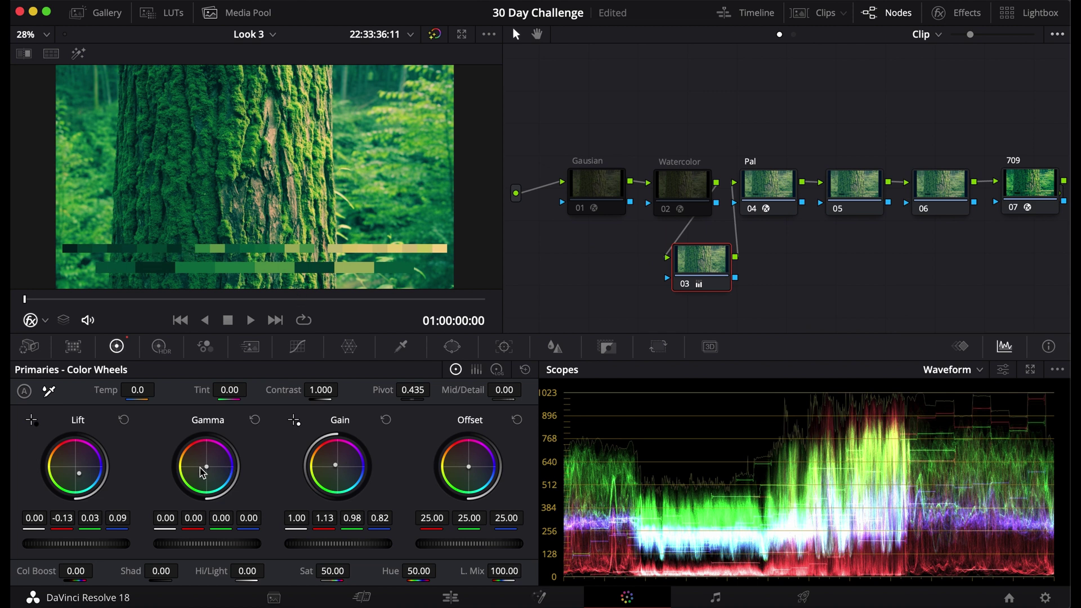
pyautogui.moveTo(204, 473); pyautogui.dragTo(210, 471)
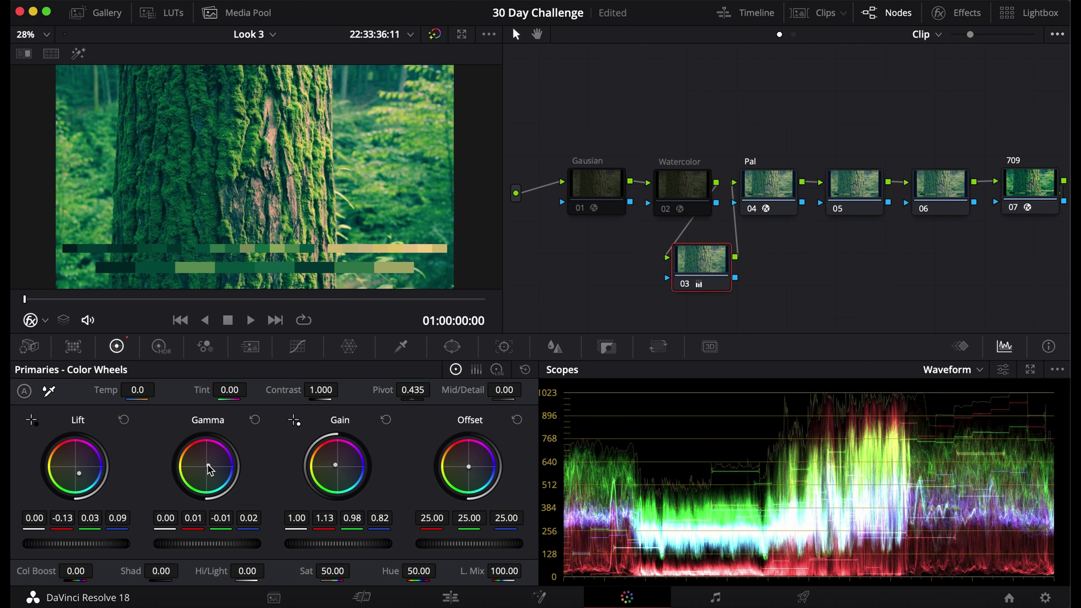
pyautogui.hotkey('shift', 'Home')
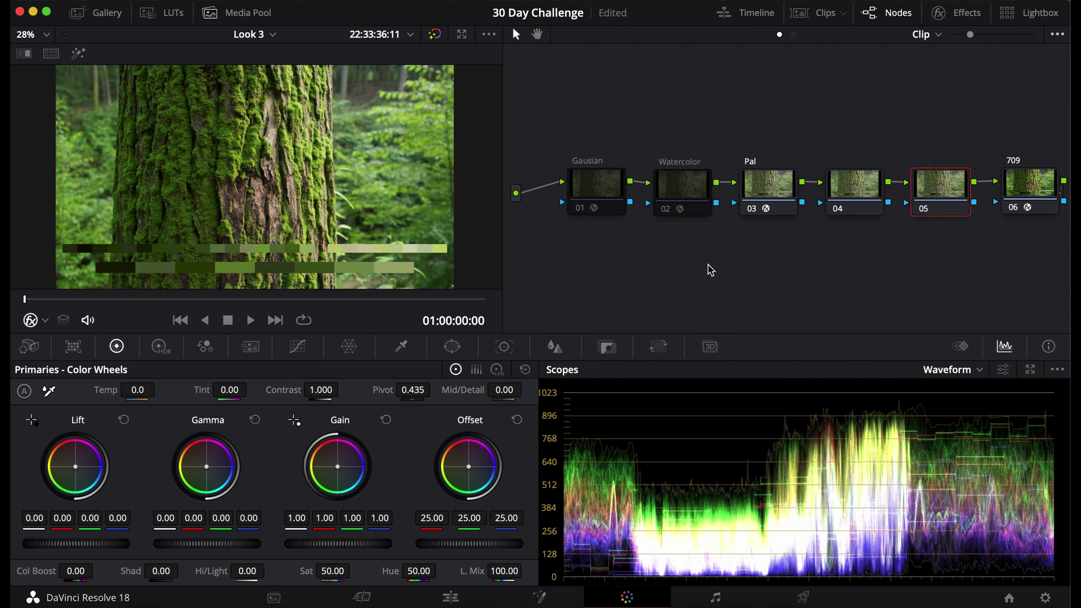
# Search for 'Glow' and apply it to node 04, the empty node after Pal
pyautogui.click(772, 192)
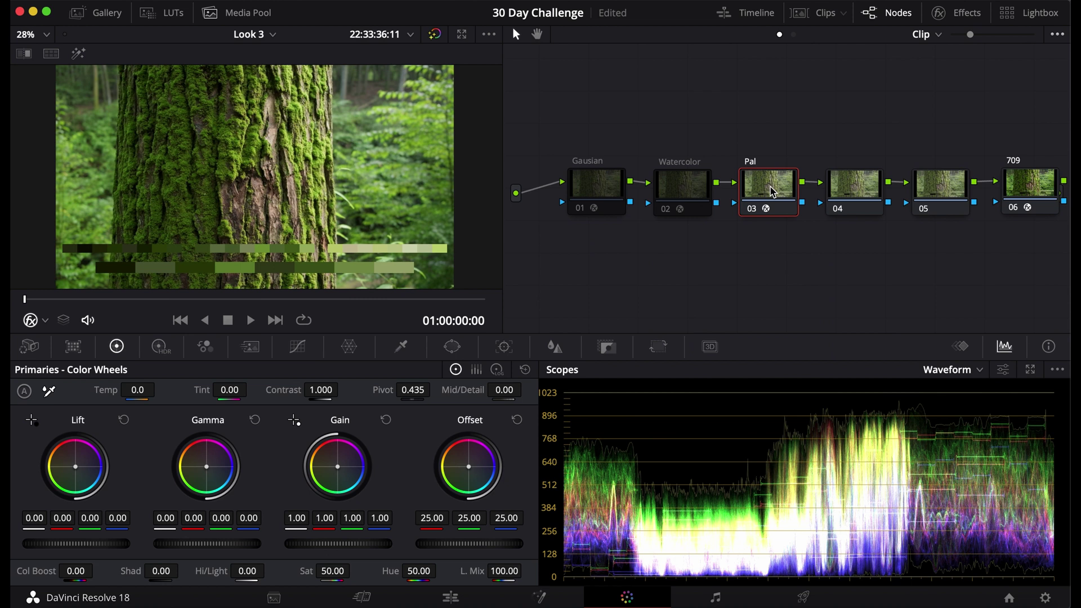
pyautogui.click(847, 191)
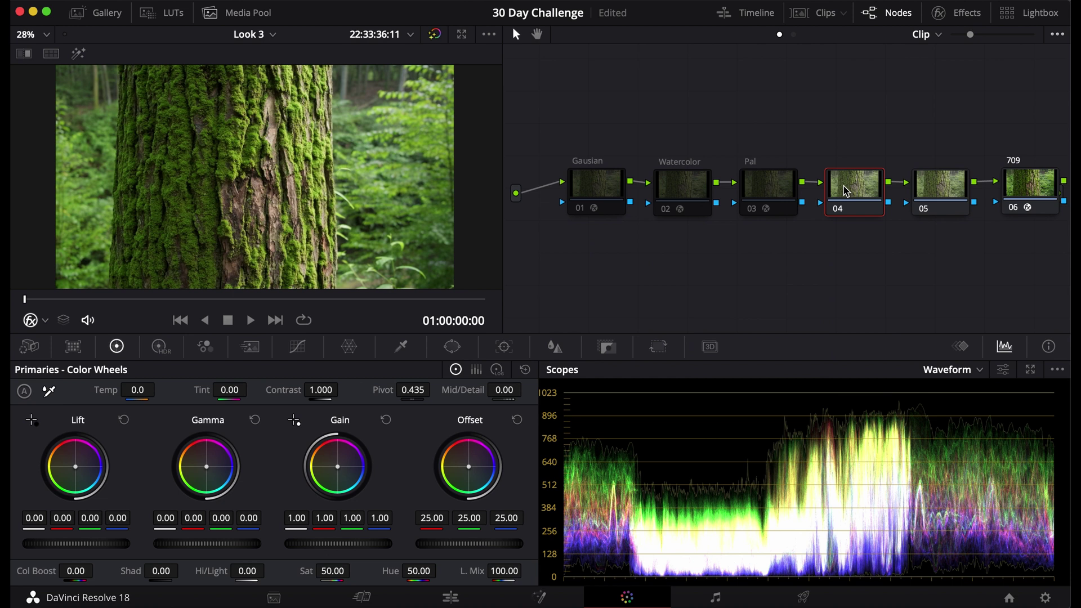
pyautogui.click(956, 12)
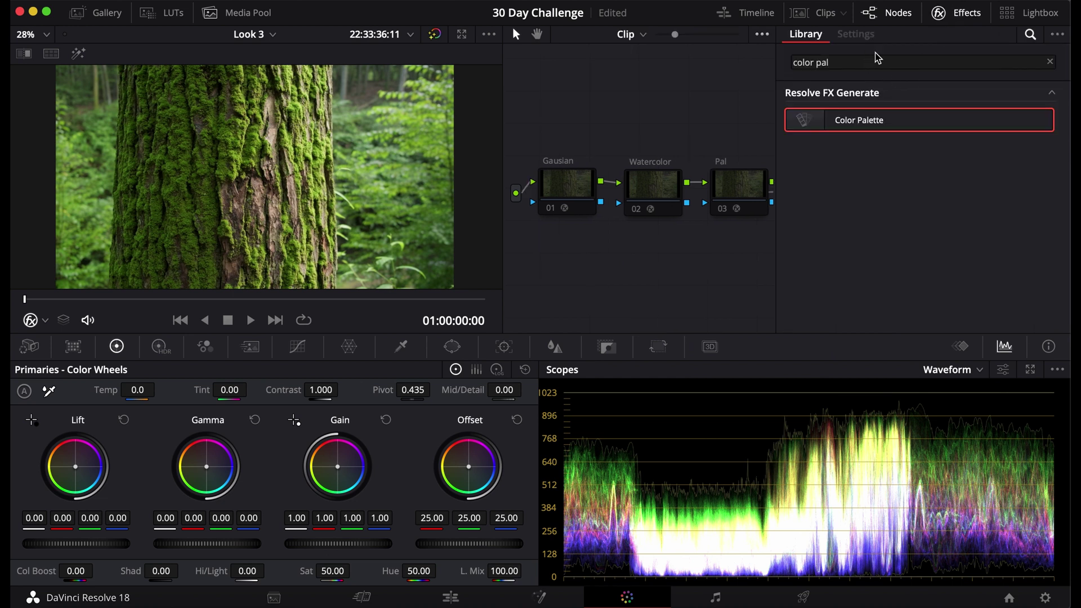
pyautogui.click(805, 60)
pyautogui.write('Glow')
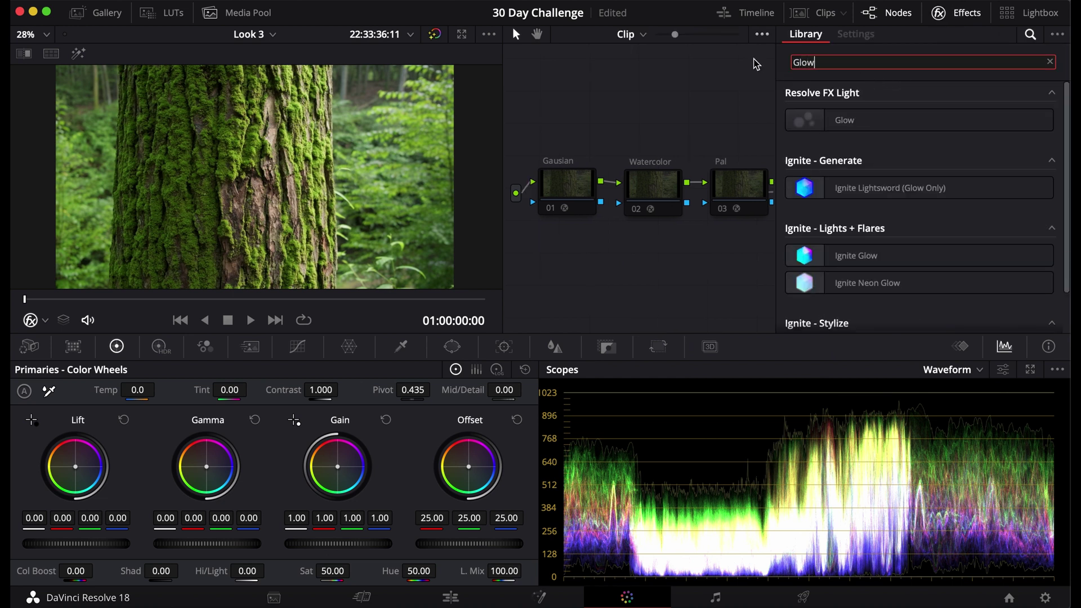
pyautogui.moveTo(844, 120); pyautogui.dragTo(611, 185)
pyautogui.scroll(-5, 829, 186)
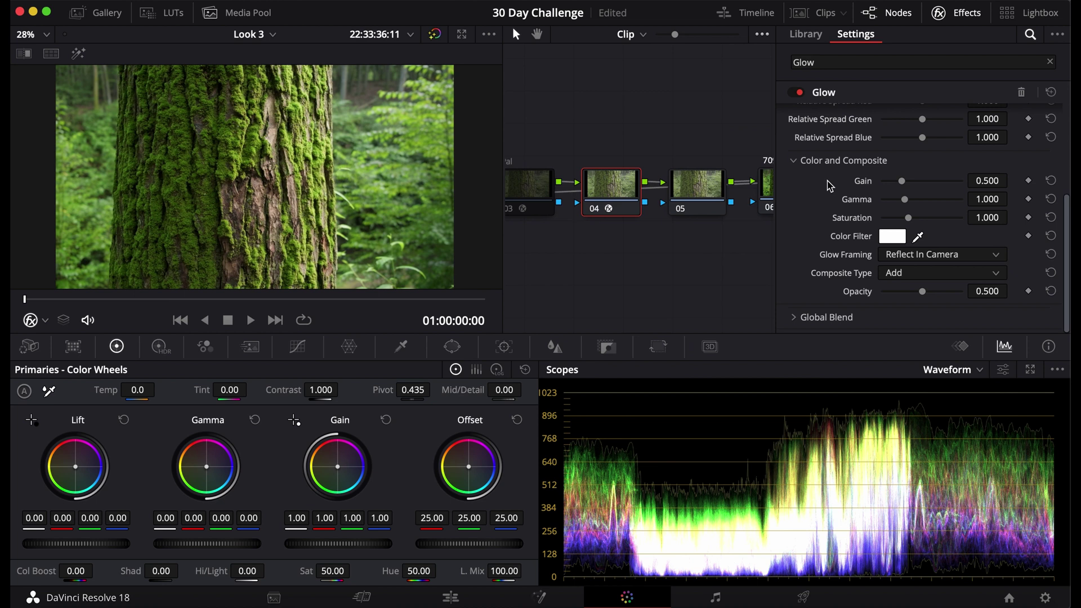
# Set the Glow composite type to Softlight, shine threshold to zero and gain to 0.312
pyautogui.click(964, 272)
pyautogui.click(915, 421)
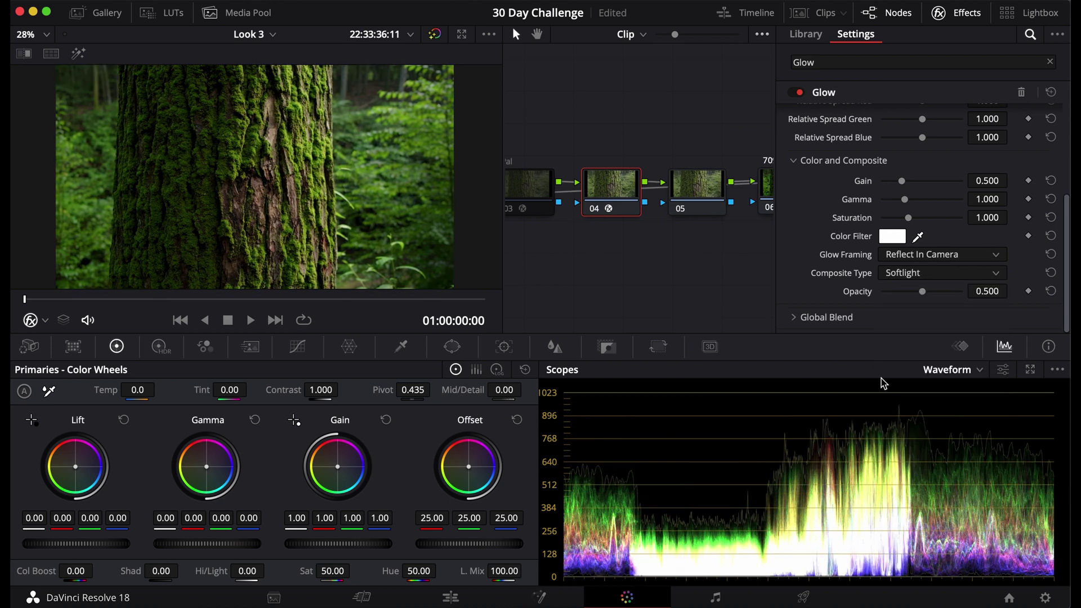
pyautogui.scroll(5, 823, 198)
pyautogui.moveTo(938, 131); pyautogui.dragTo(829, 137)
pyautogui.scroll(-5, 849, 191)
pyautogui.moveTo(902, 181); pyautogui.dragTo(894, 182)
pyautogui.scroll(3, 985, 170)
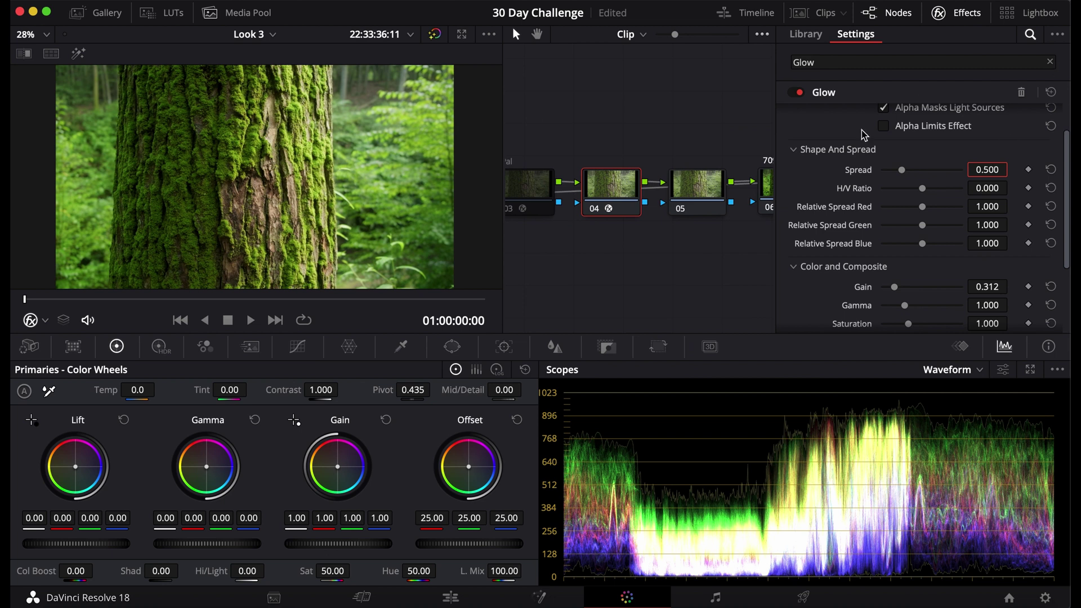
pyautogui.scroll(2, 853, 140)
pyautogui.moveTo(890, 135); pyautogui.dragTo(817, 174)
pyautogui.scroll(-2, 803, 203)
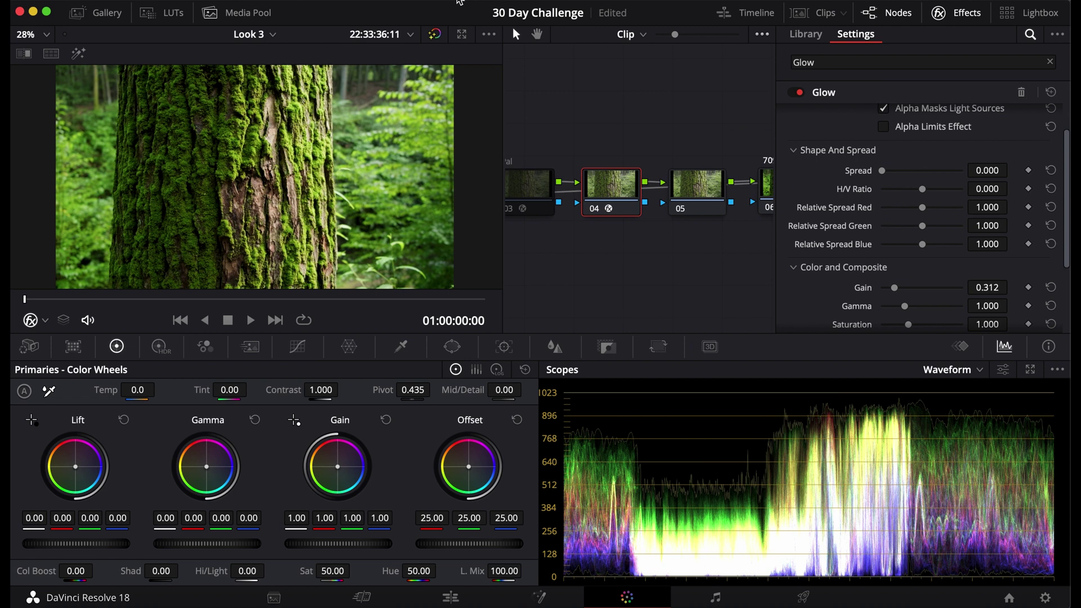
# Set the Glow spread to 1.000 and global blend to about 0.826
pyautogui.click(986, 170)
pyautogui.write('1')
pyautogui.press('Return')
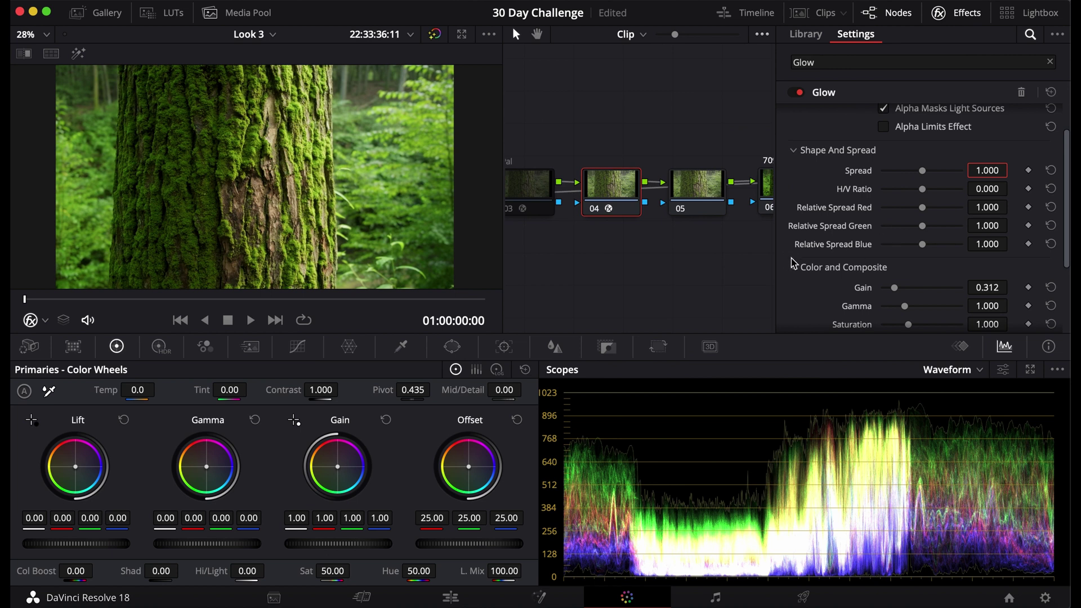
pyautogui.scroll(-5, 796, 293)
pyautogui.scroll(-1, 887, 245)
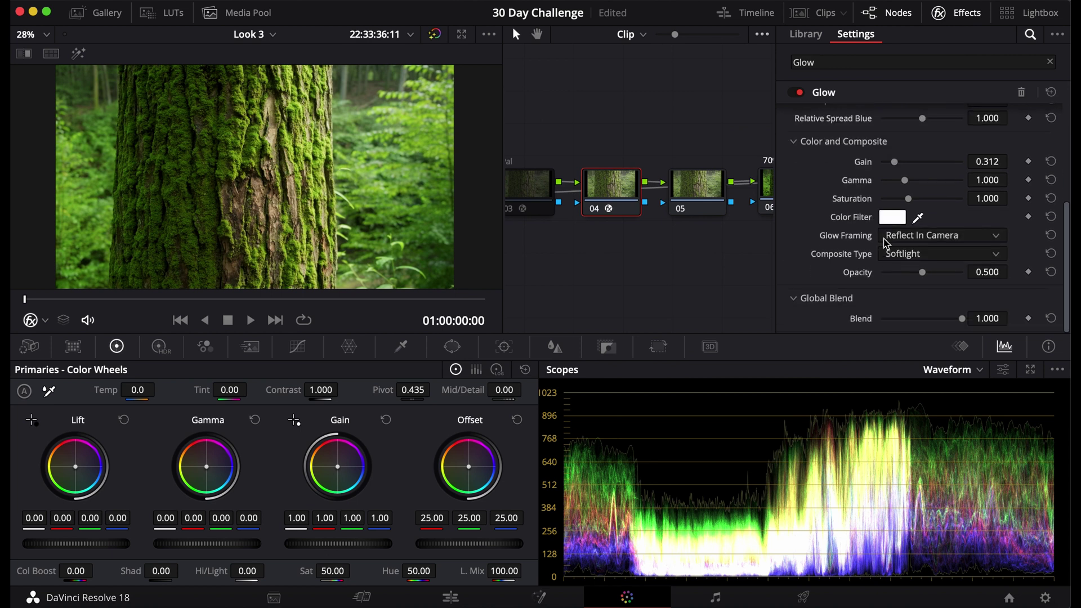
pyautogui.click(934, 318)
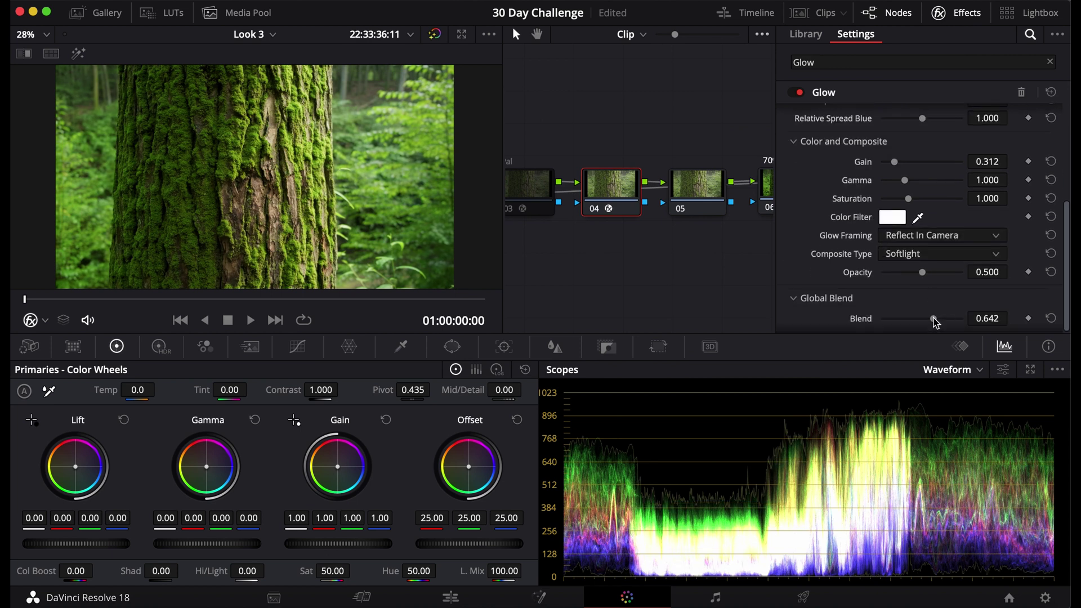
pyautogui.moveTo(936, 319); pyautogui.dragTo(948, 320)
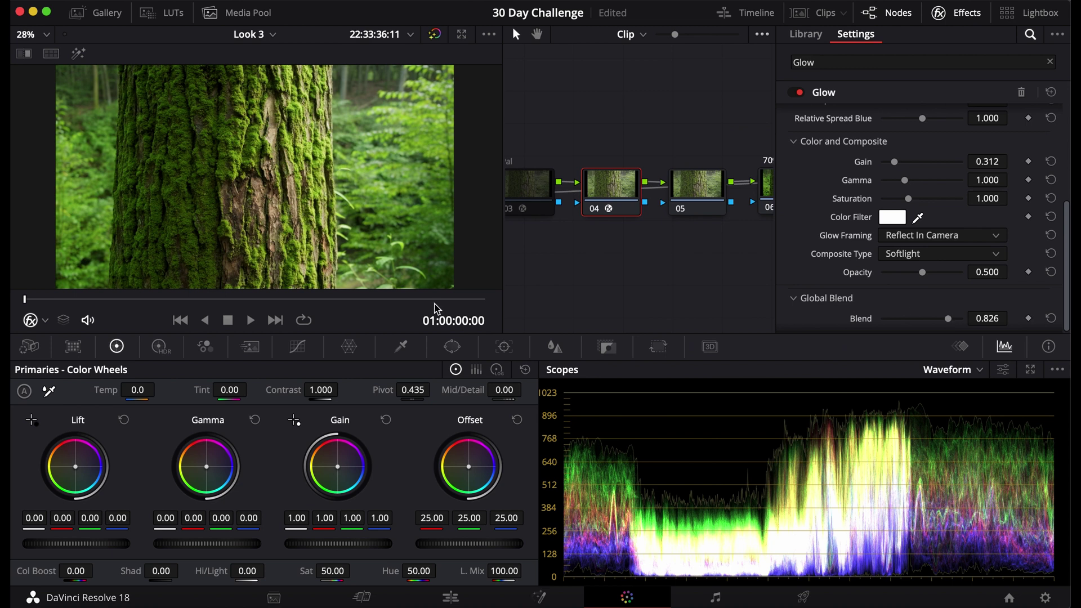
# Label node 04 'Glow'
pyautogui.click(948, 21)
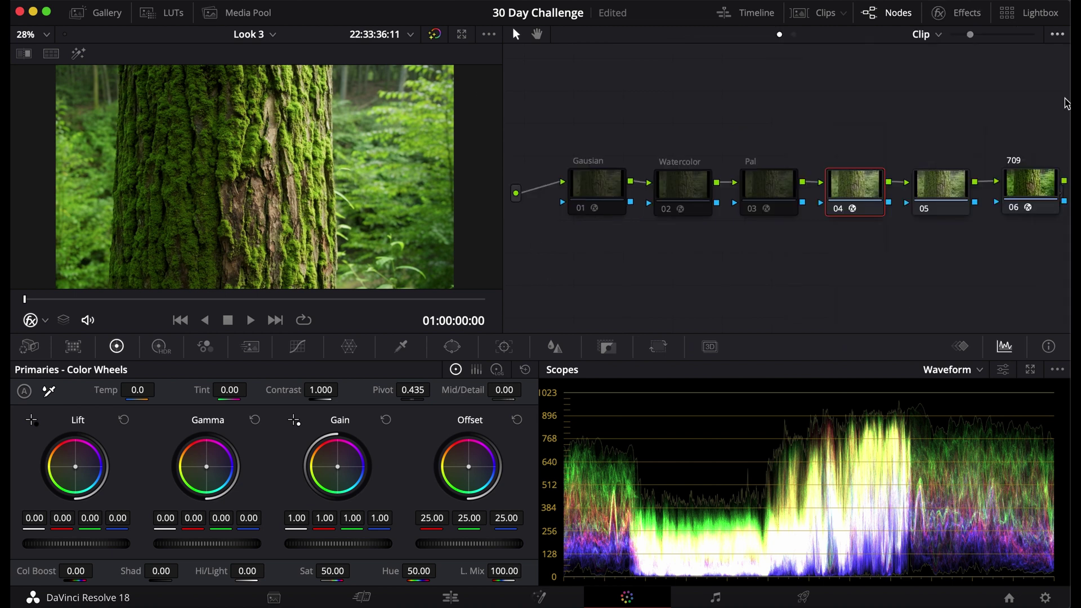
pyautogui.rightClick(866, 192)
pyautogui.click(885, 220)
pyautogui.write('Glow')
pyautogui.press('Return')
# Apply the Radial Blur effect from the Effects library to node 05
pyautogui.click(937, 195)
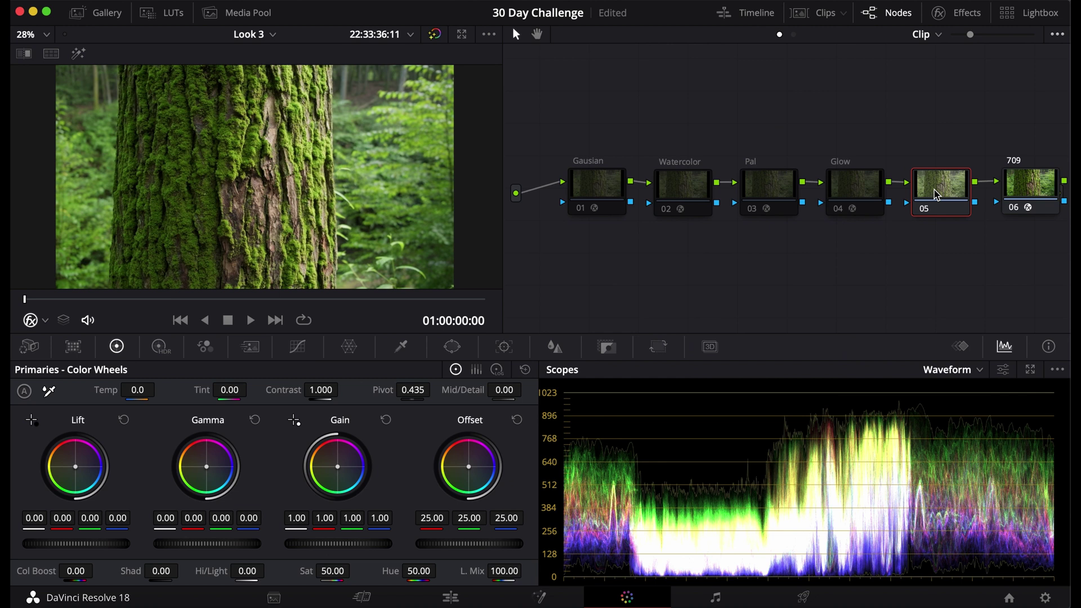
pyautogui.click(957, 13)
pyautogui.write('Radial')
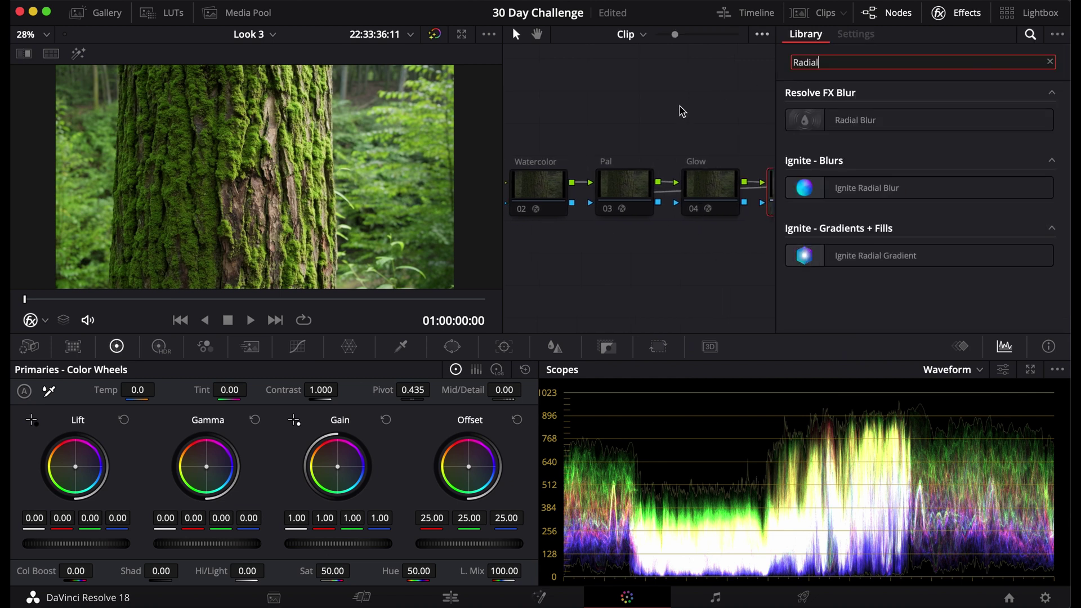
pyautogui.click(845, 125)
pyautogui.moveTo(845, 125); pyautogui.dragTo(745, 189)
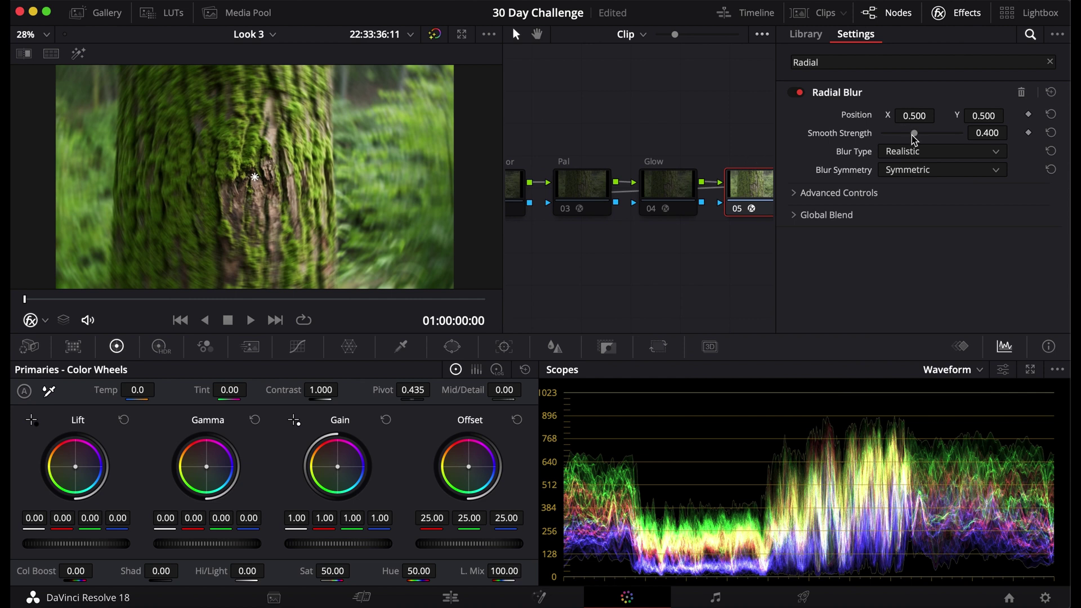
# Lower the Radial Blur smooth strength to 0.300
pyautogui.moveTo(914, 133); pyautogui.dragTo(911, 138)
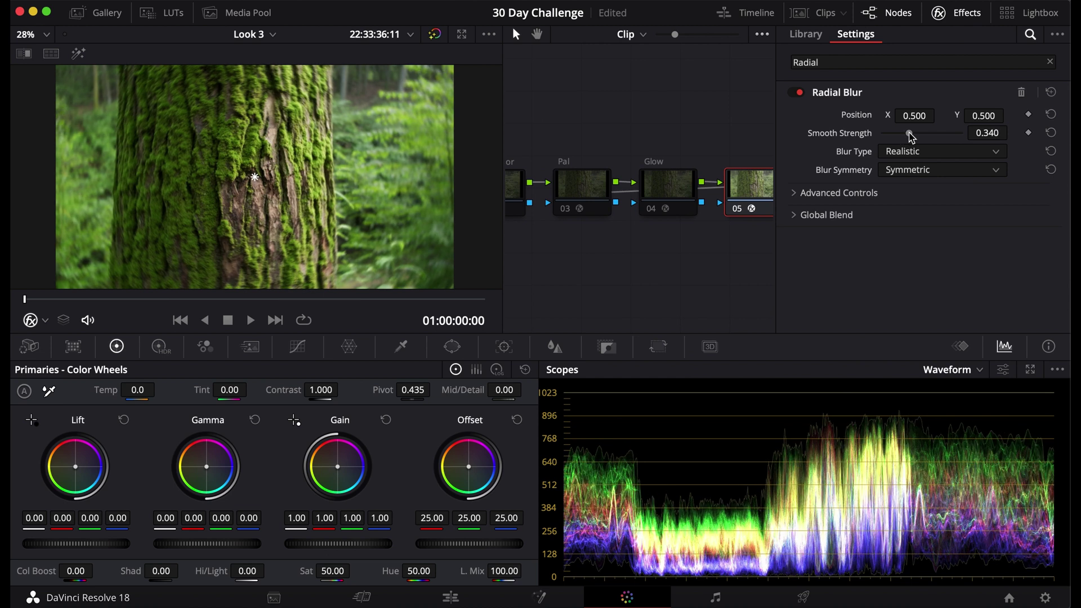
pyautogui.click(988, 133)
pyautogui.write('0.3')
pyautogui.press('Return')
# Try the Stylized blur type, then revert to Realistic
pyautogui.click(908, 152)
pyautogui.click(912, 170)
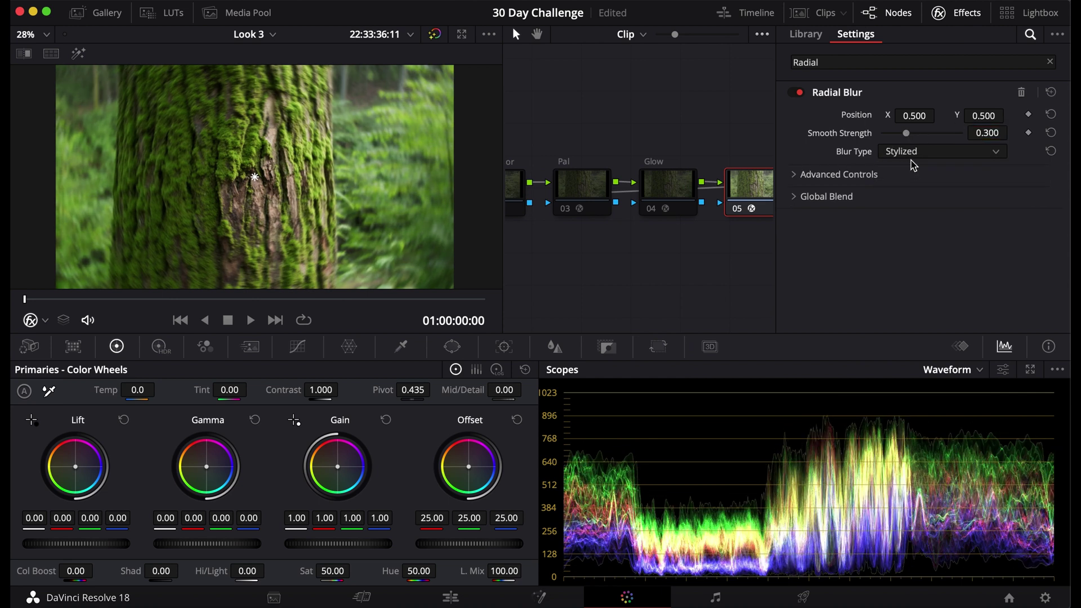
pyautogui.click(914, 152)
pyautogui.click(913, 189)
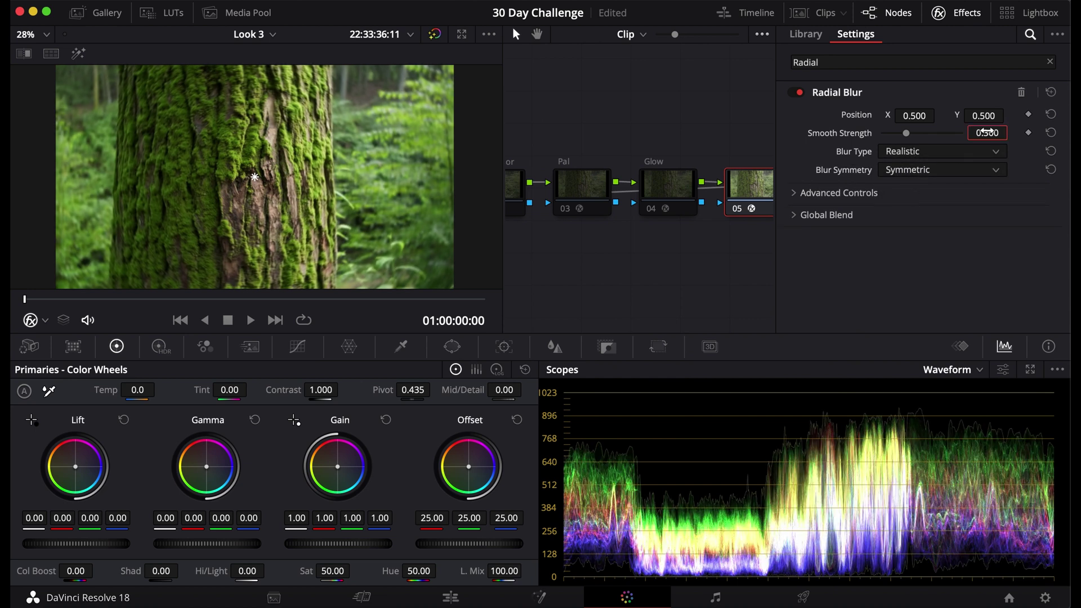
# Set the Radial Blur smooth strength to 0.350
pyautogui.doubleClick(988, 132)
pyautogui.press('BackSpace')
pyautogui.write('0.35')
pyautogui.press('Return')
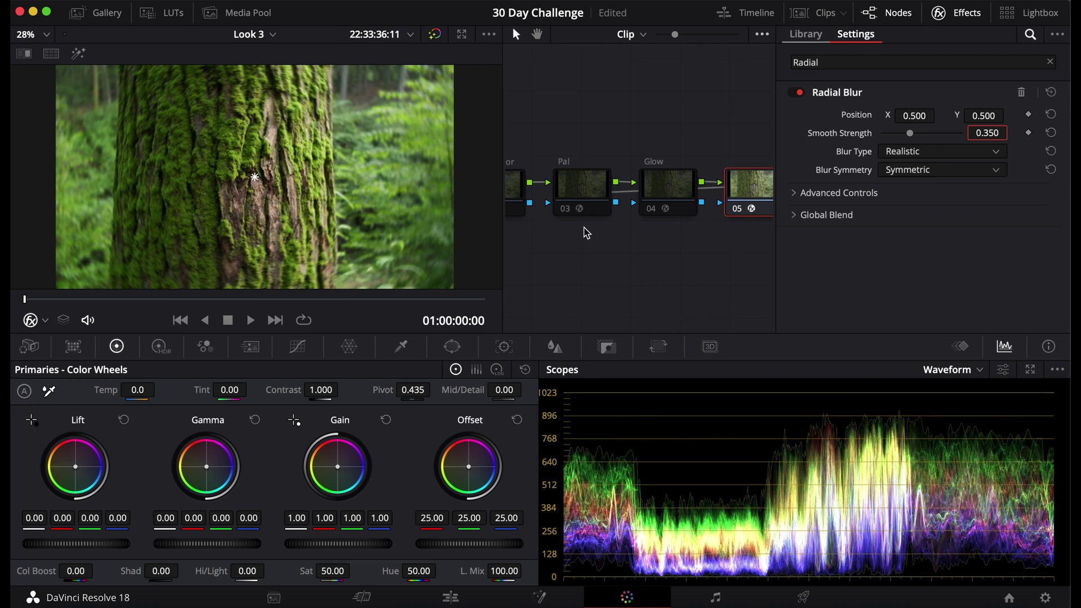
# In Advanced Controls, cycle Border Type through Black, Replicate and Reflect, settling on Wrap-Around
pyautogui.click(800, 192)
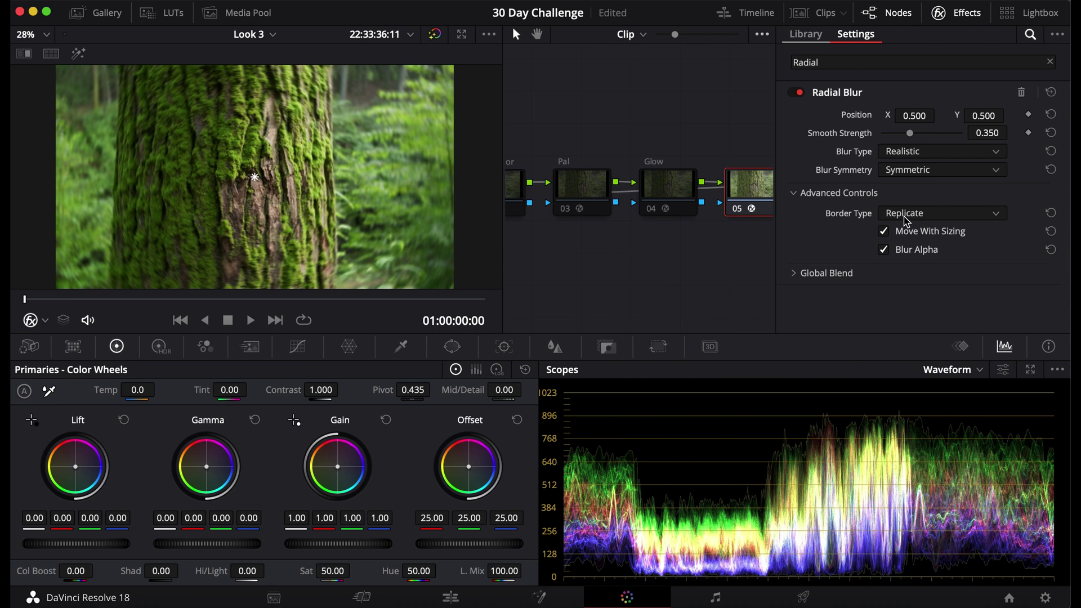
pyautogui.click(906, 216)
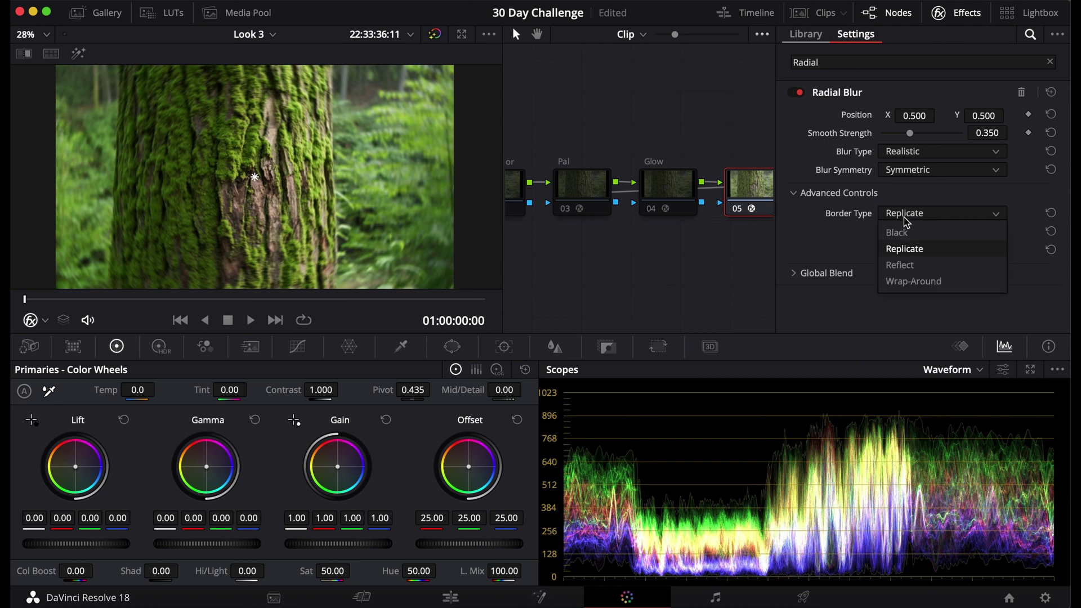
pyautogui.click(904, 231)
pyautogui.click(908, 217)
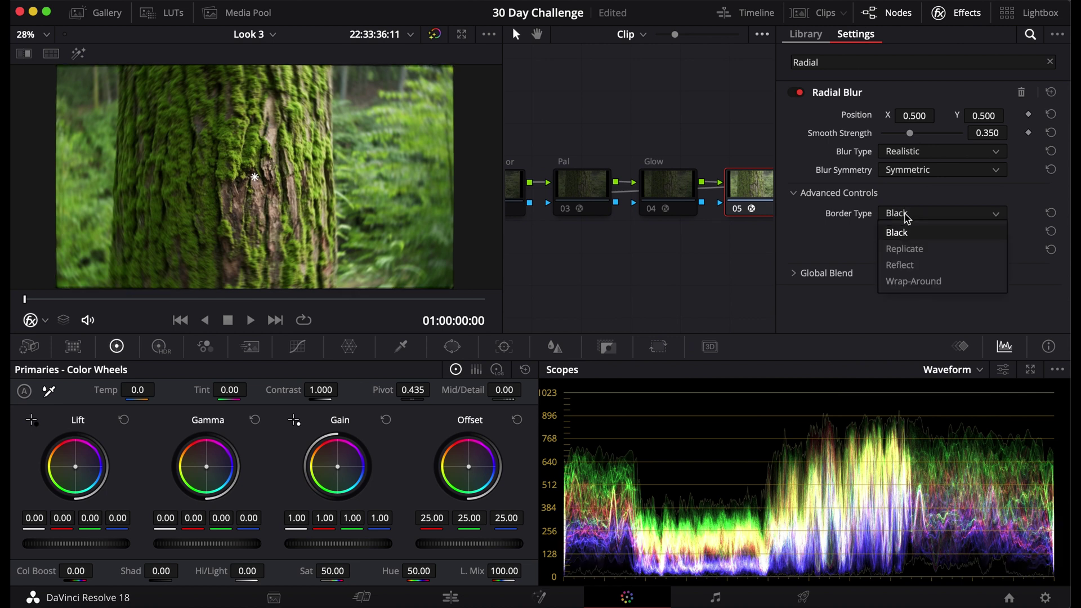
pyautogui.click(906, 250)
pyautogui.click(906, 217)
pyautogui.click(907, 264)
pyautogui.click(905, 217)
pyautogui.click(906, 283)
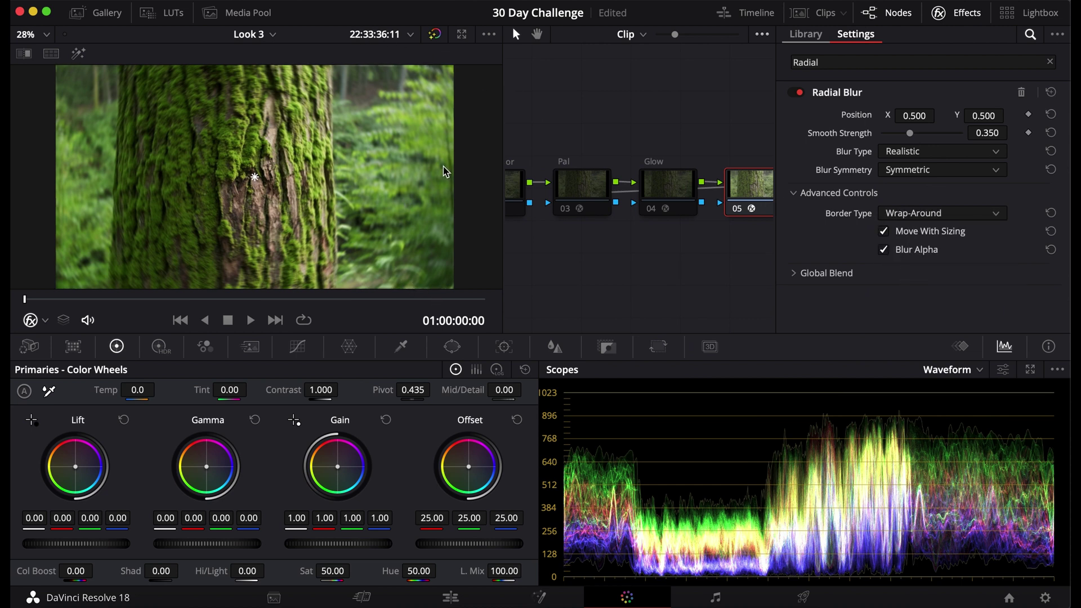
pyautogui.click(951, 20)
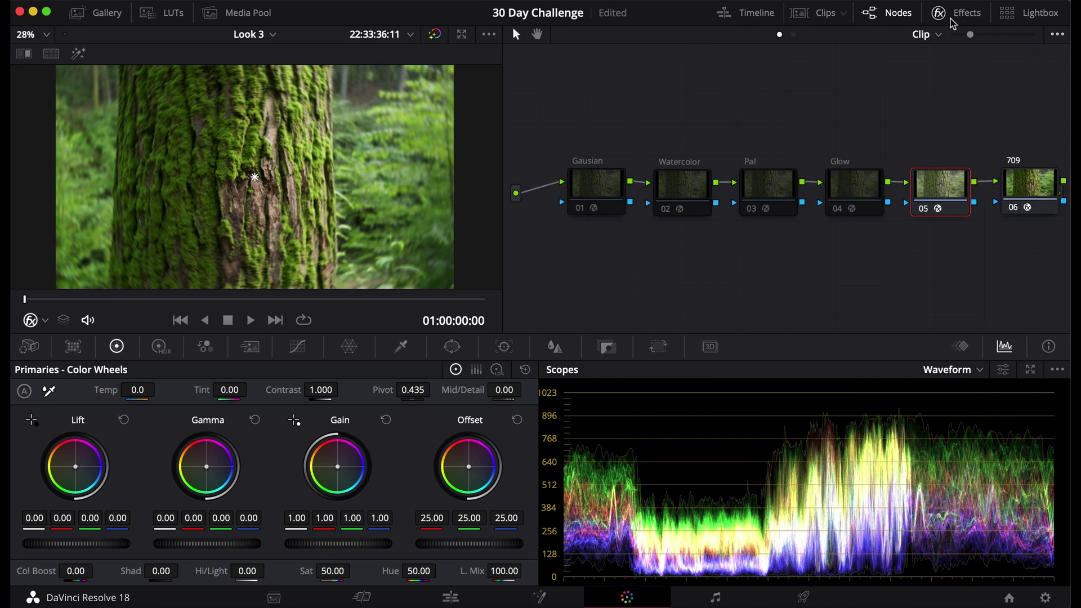